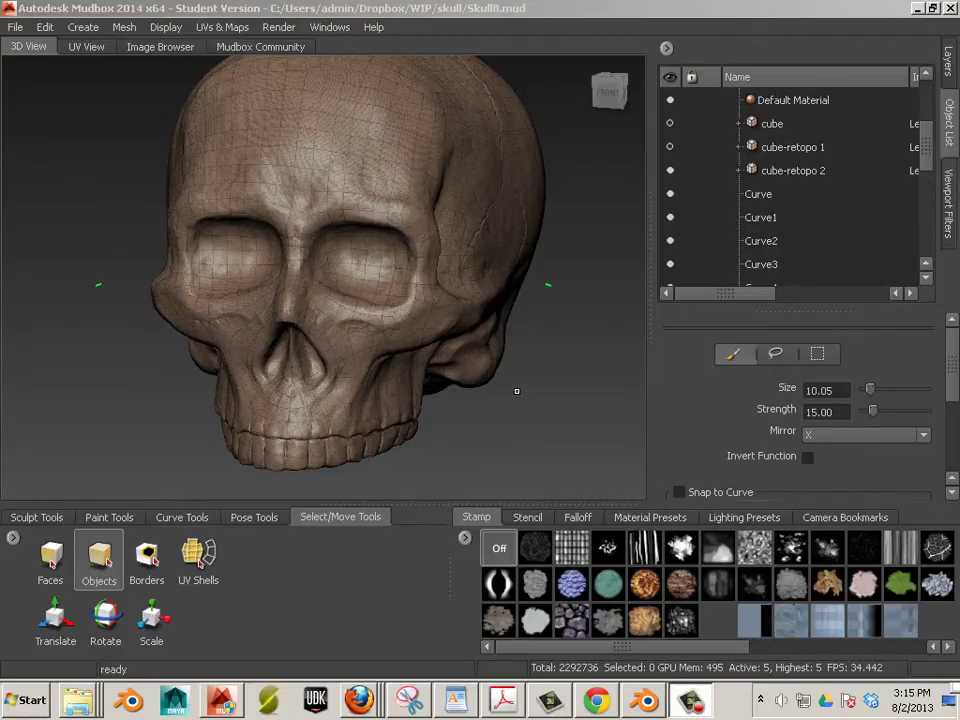
- Uncheck Wireframe in the Display menu so Skull8 shows as a smooth sculpt
{"action": "left_click", "coordinate": [164, 27]}
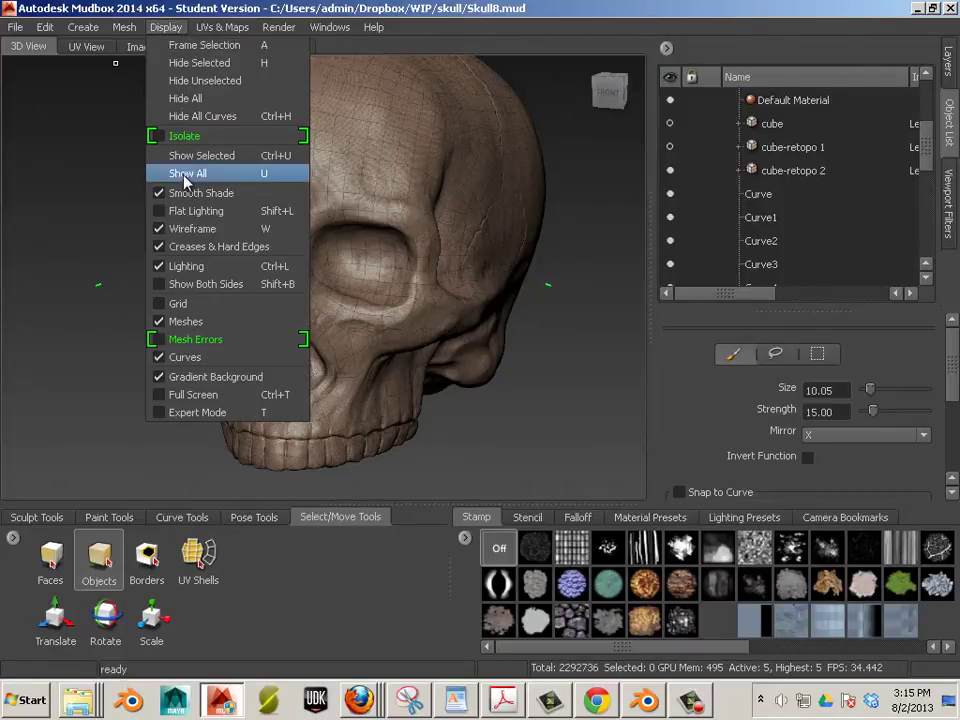
{"action": "left_click", "coordinate": [190, 228]}
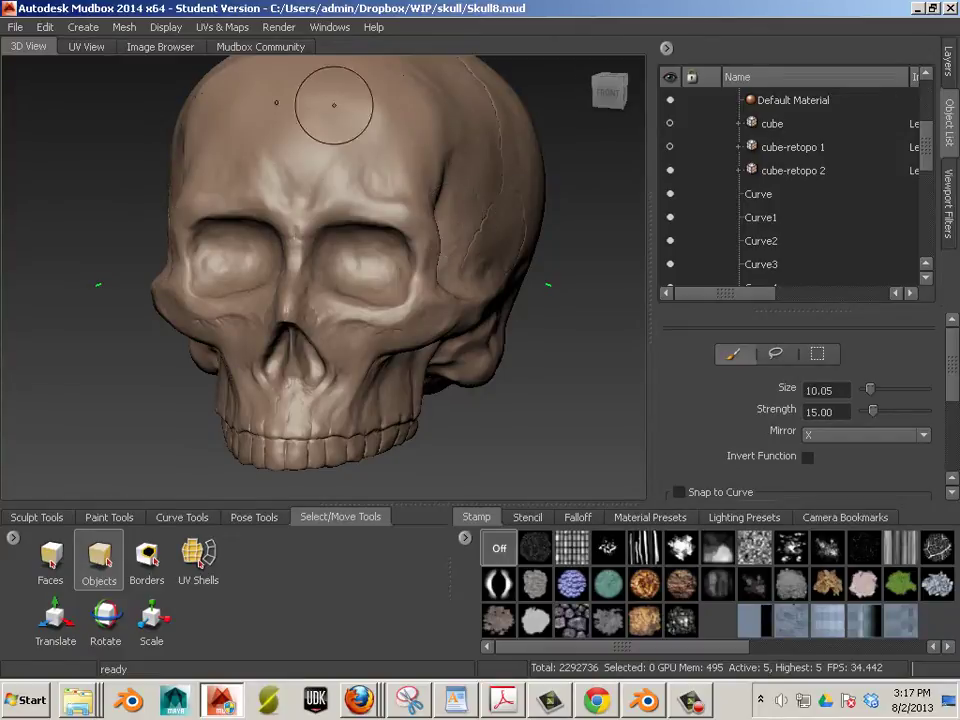
- Start a new operation under UVs & Maps > Extract Texture Maps
{"action": "left_click", "coordinate": [226, 30]}
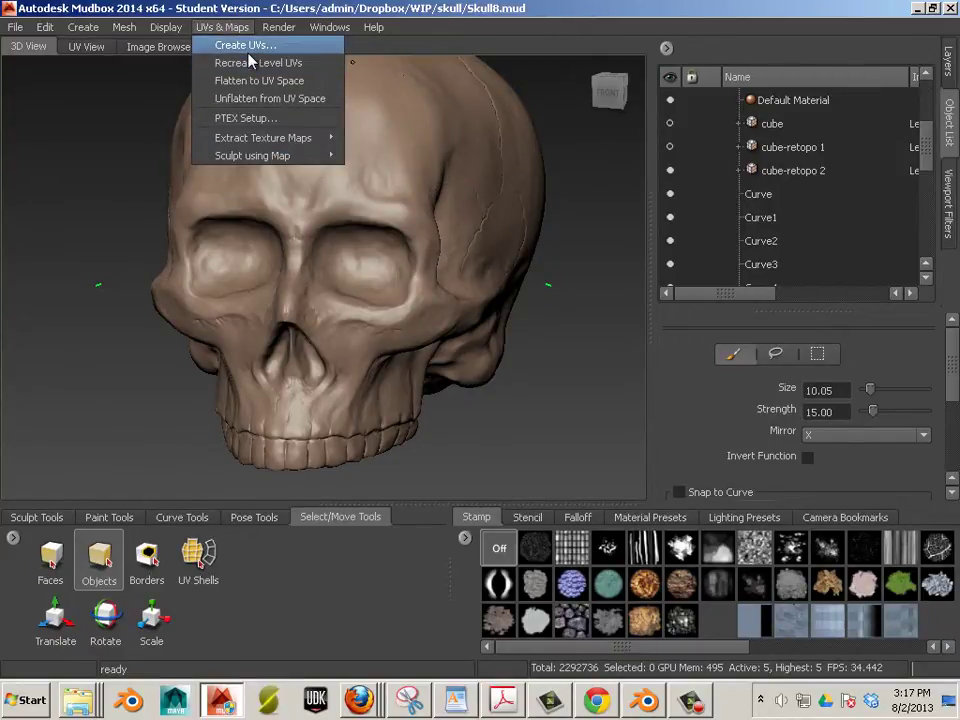
{"action": "mouse_move", "coordinate": [283, 37]}
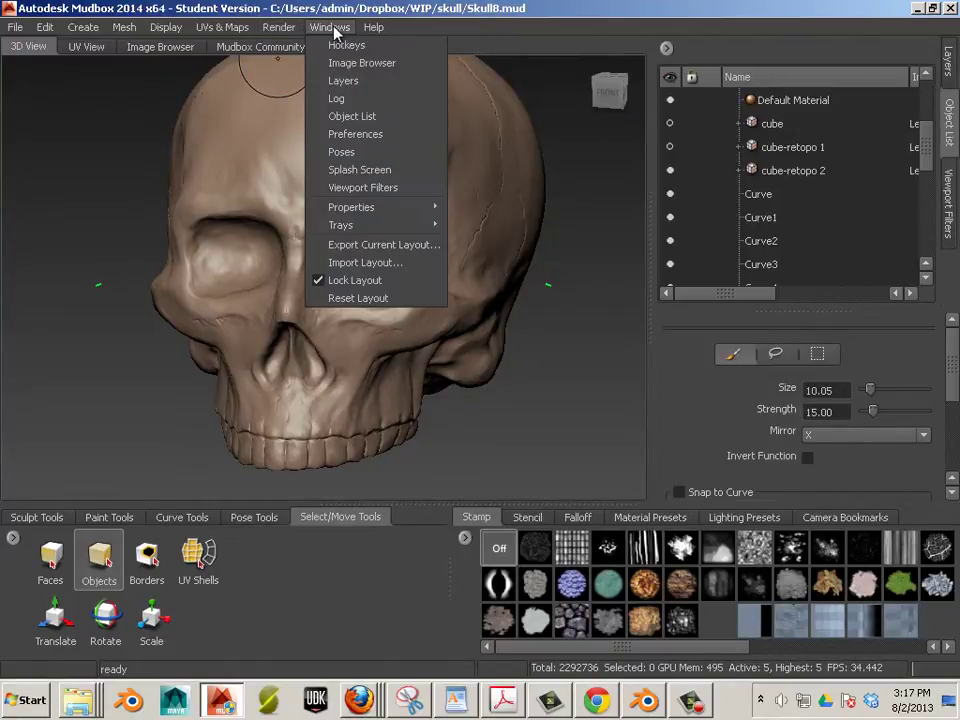
{"action": "mouse_move", "coordinate": [236, 25]}
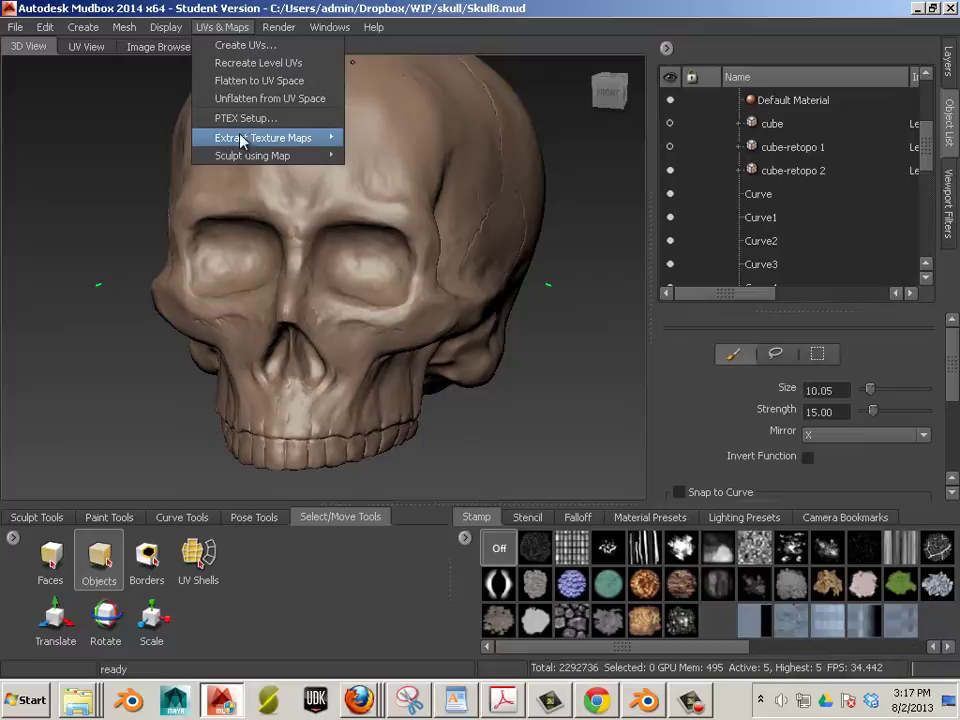
{"action": "mouse_move", "coordinate": [244, 147]}
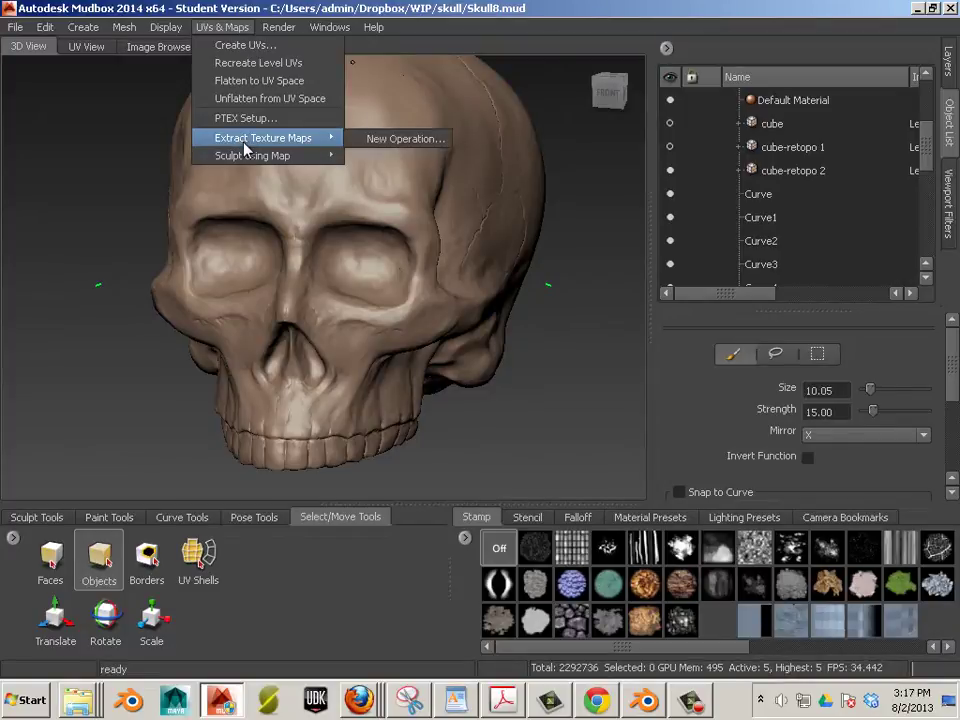
{"action": "left_click", "coordinate": [405, 141]}
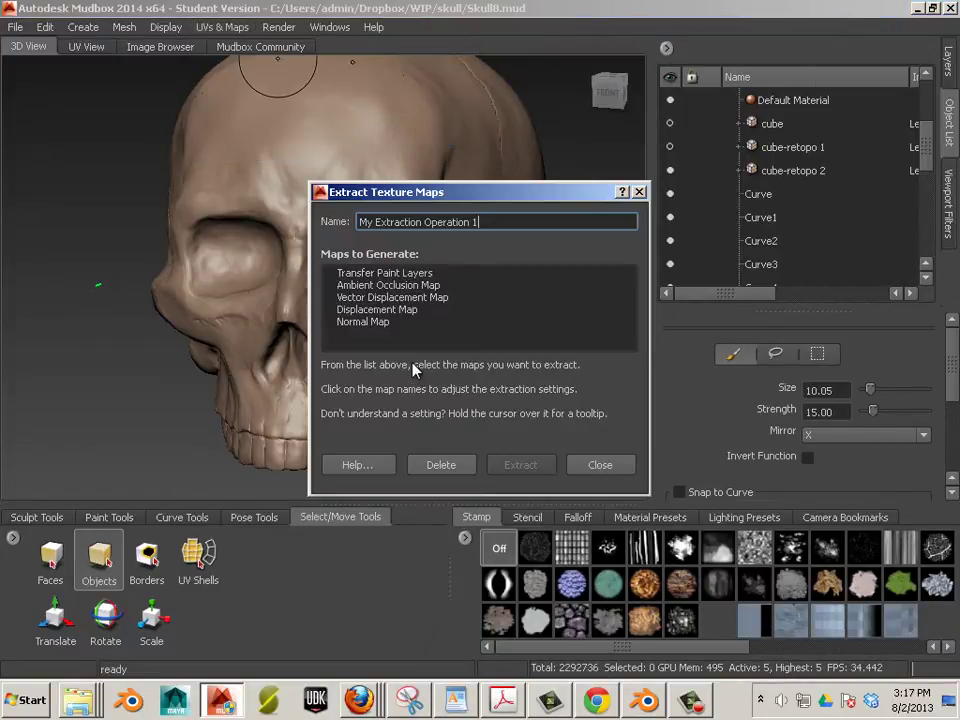
- Check Ambient Occlusion Map and Normal Map, and move the dialog aside to see the skull
{"action": "left_click", "coordinate": [385, 287]}
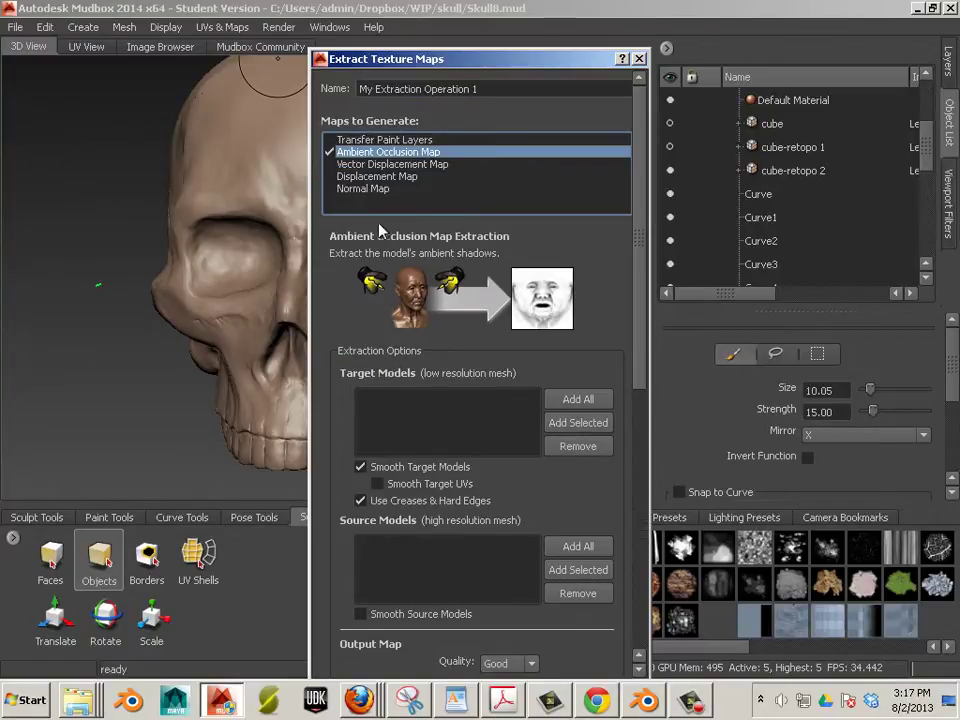
{"action": "scroll", "coordinate": [381, 229], "scroll_direction": "down", "scroll_amount": 1}
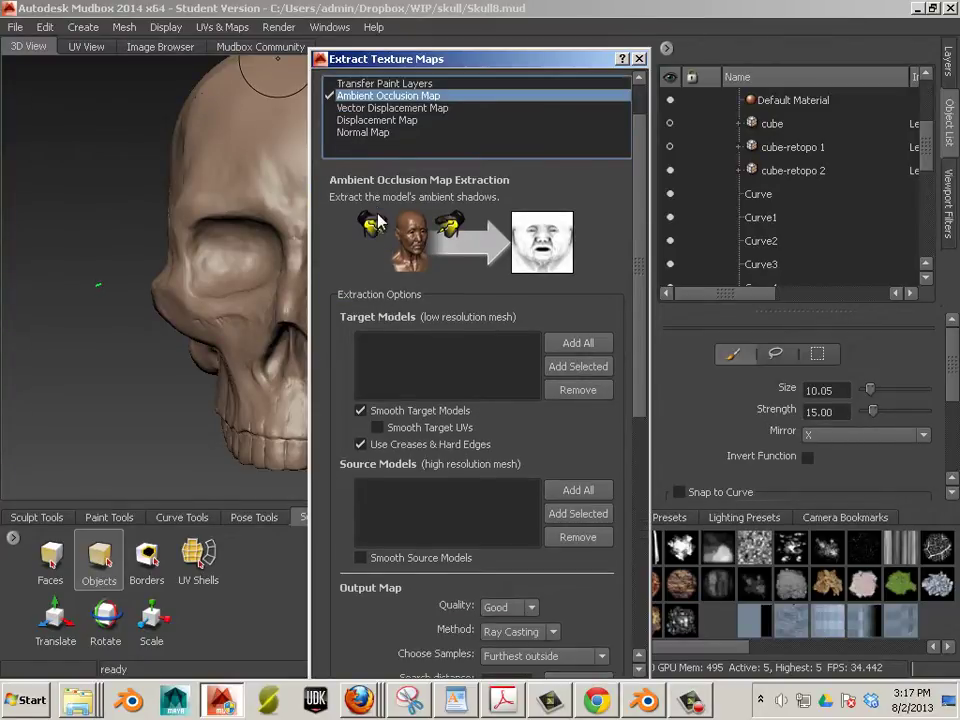
{"action": "left_click", "coordinate": [369, 133]}
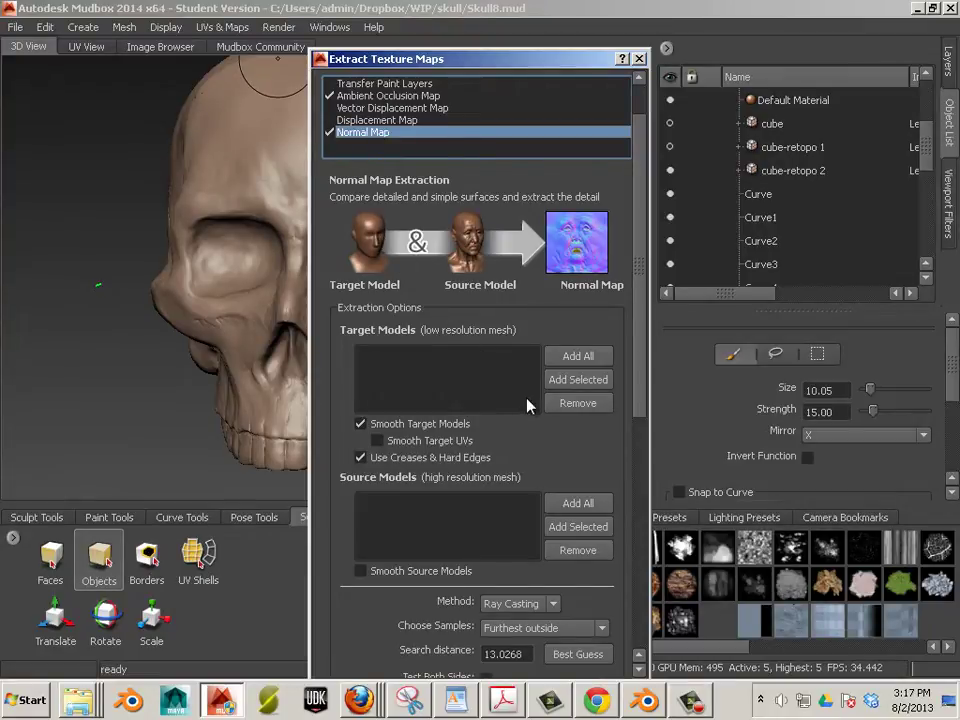
{"action": "scroll", "coordinate": [529, 402], "scroll_direction": "down", "scroll_amount": 1}
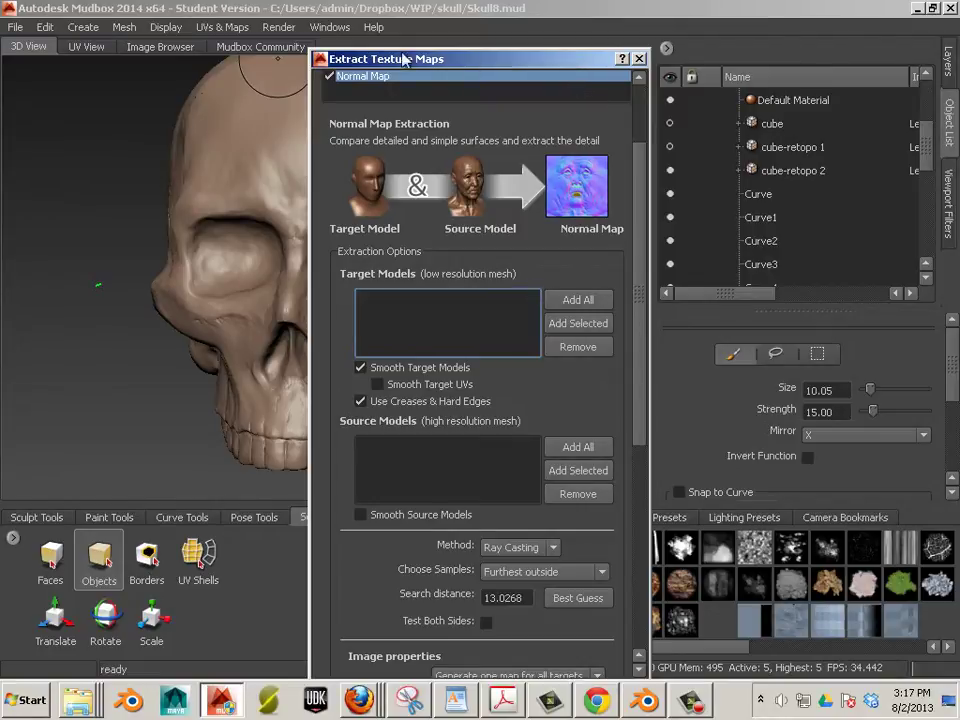
{"action": "left_click_drag", "start_coordinate": [574, 59], "coordinate": [389, 54]}
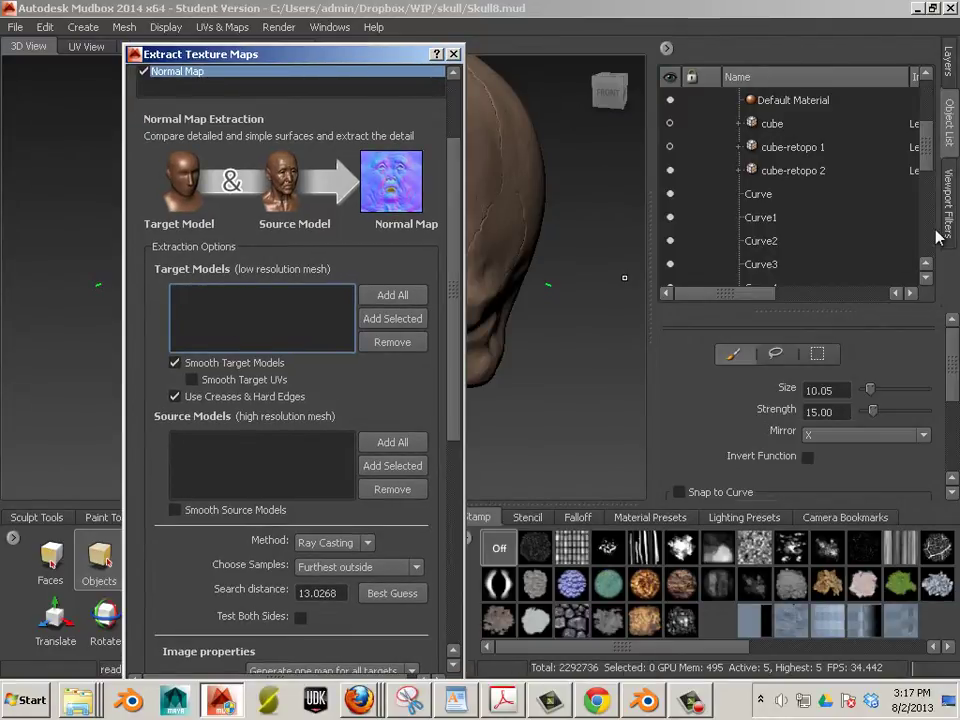
- Add cube-retopo 2 as the target model (level 0) and as the source model (level 5)
{"action": "left_click", "coordinate": [802, 172]}
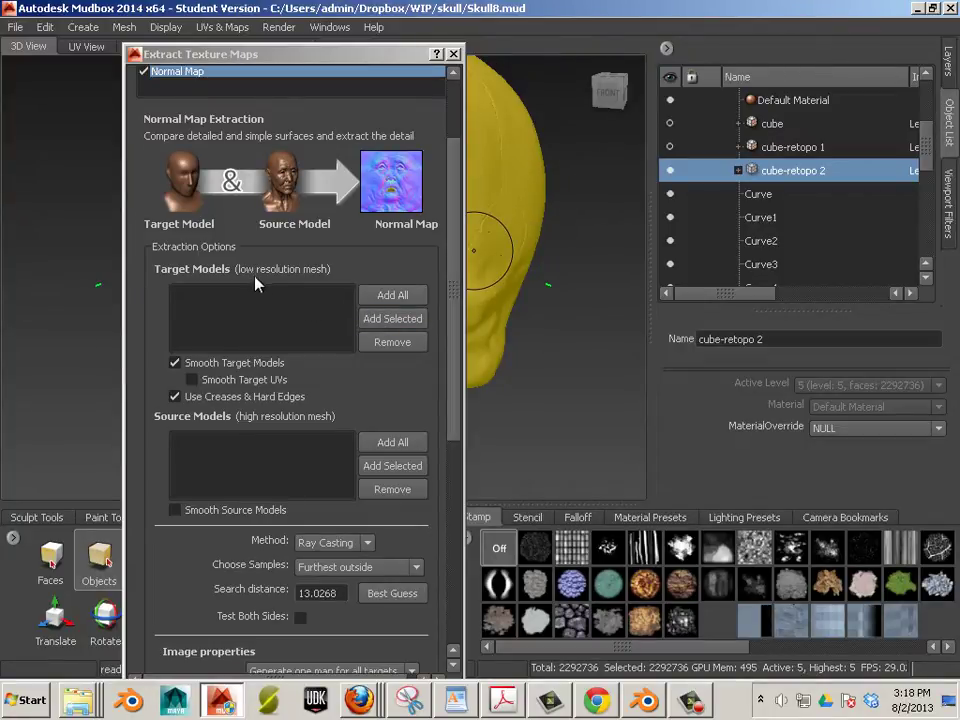
{"action": "left_click", "coordinate": [381, 323]}
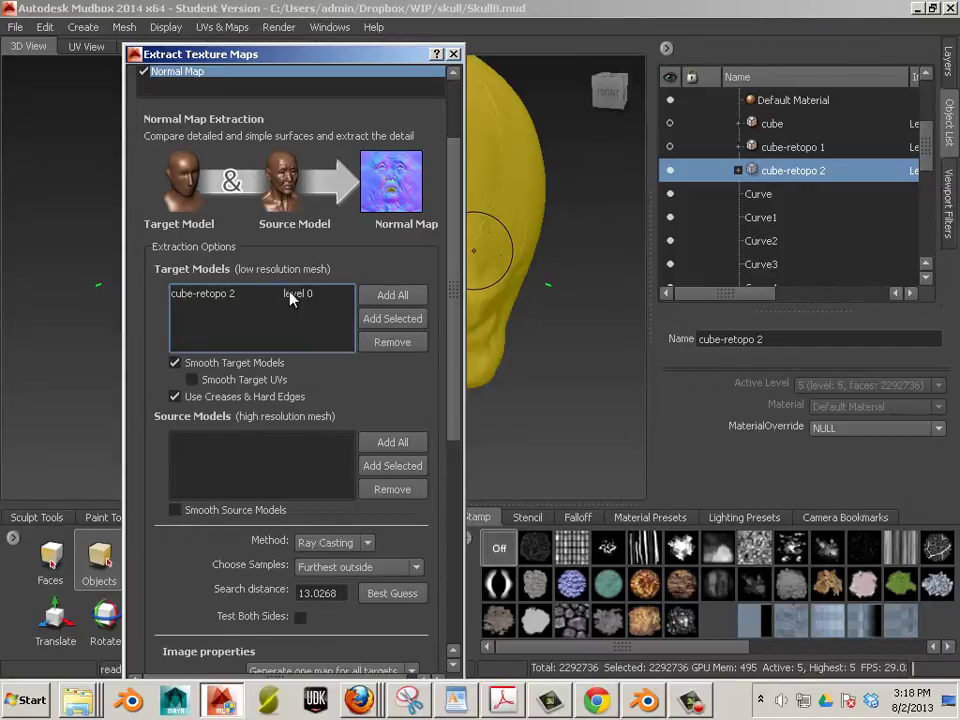
{"action": "left_click", "coordinate": [398, 470]}
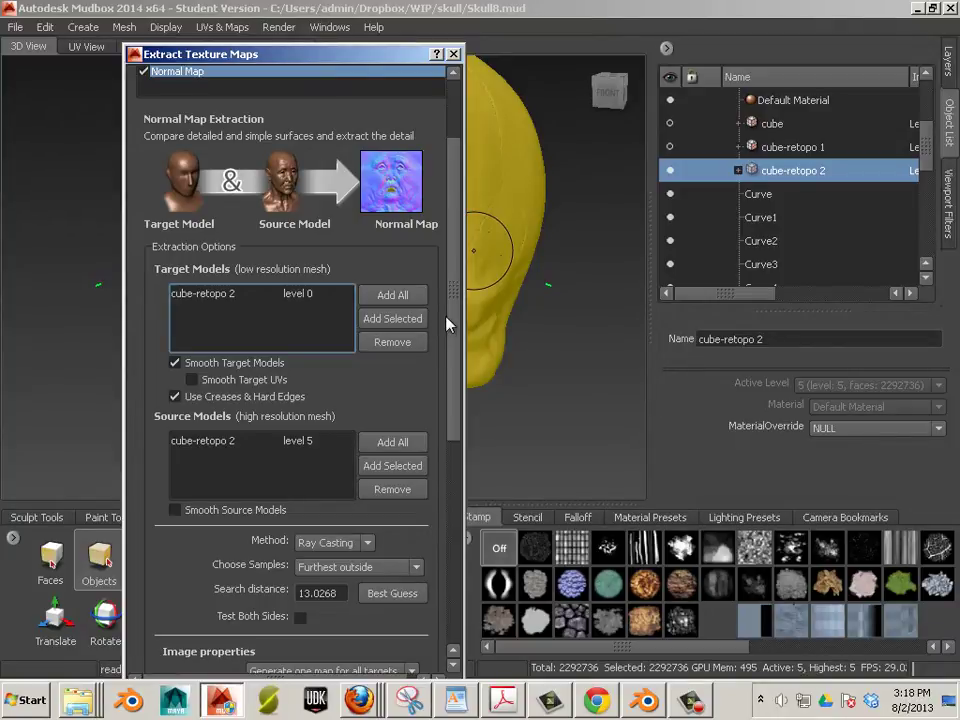
{"action": "left_click_drag", "start_coordinate": [455, 345], "coordinate": [455, 494]}
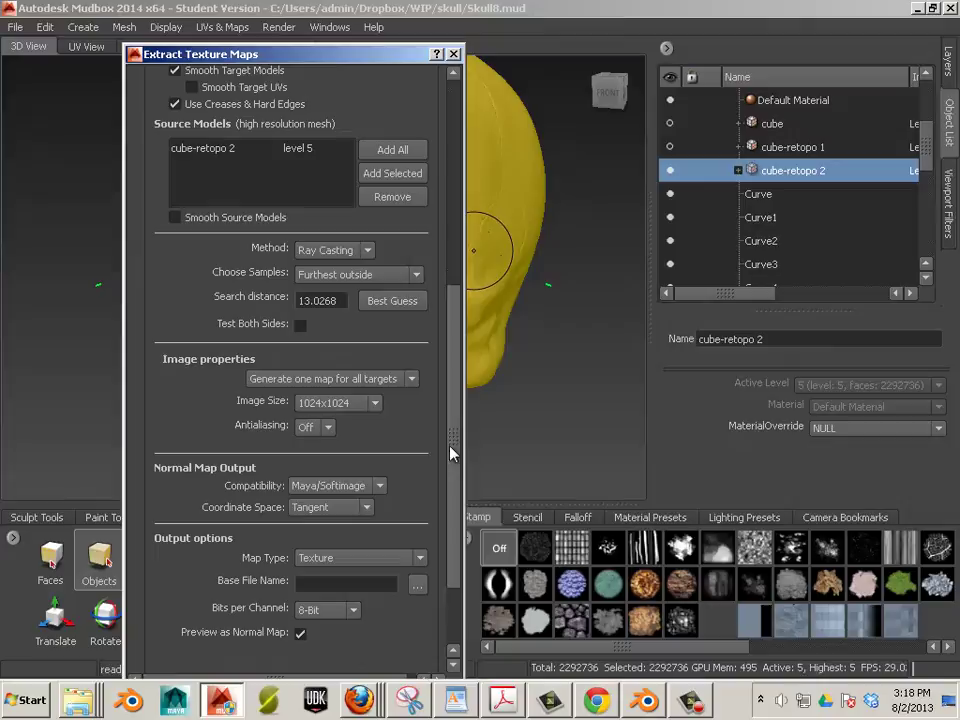
- Set the normal map extraction method to Subdivision and the image size to 2048x2048
{"action": "left_click", "coordinate": [367, 257]}
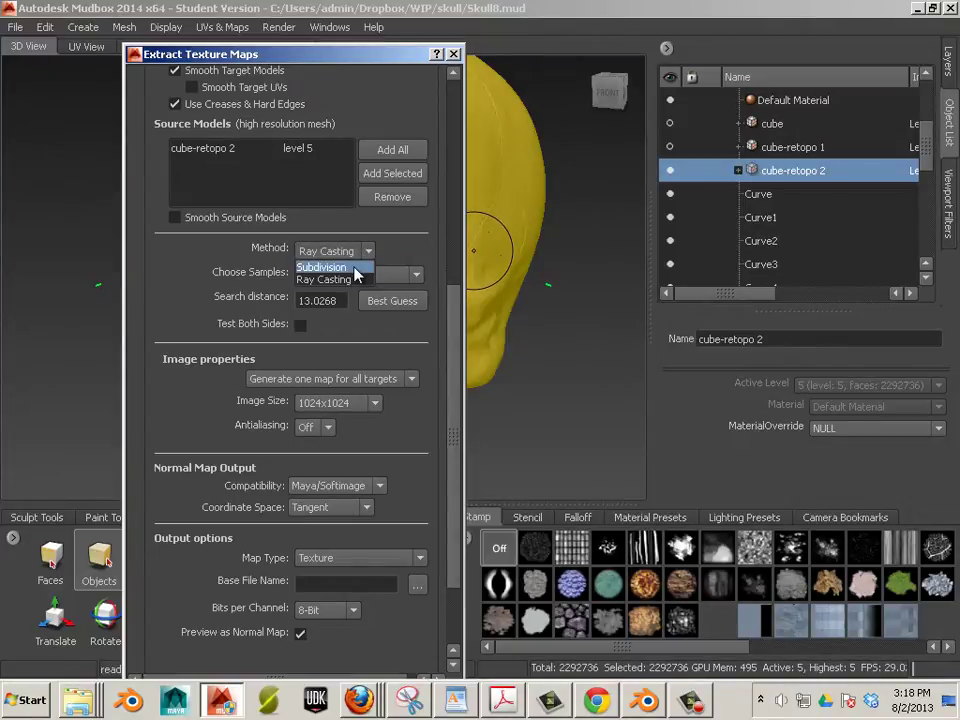
{"action": "left_click", "coordinate": [368, 266]}
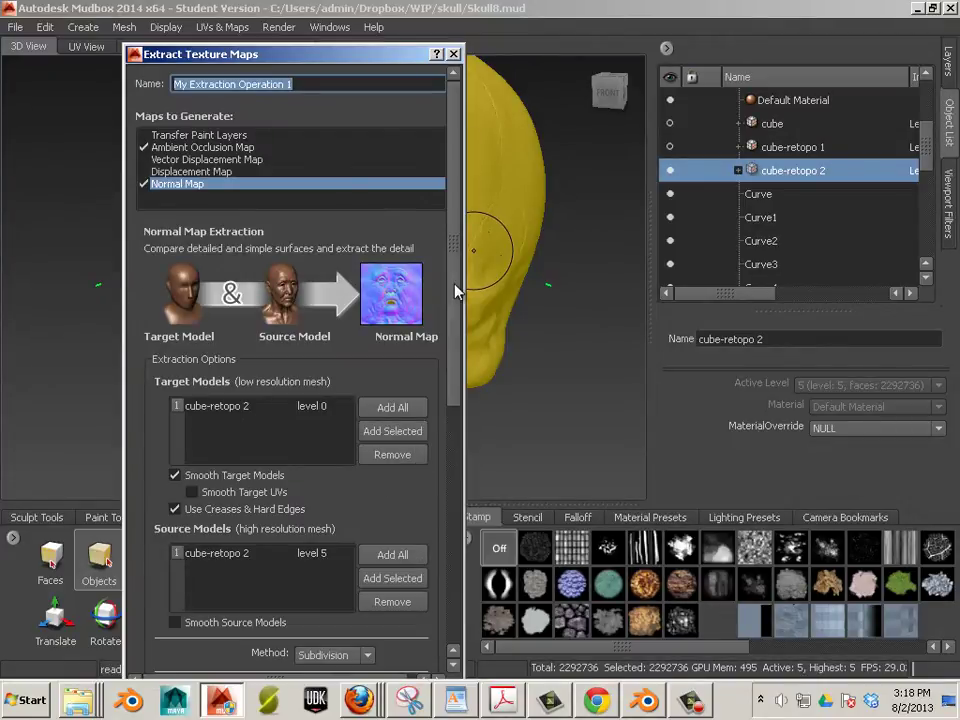
{"action": "left_click_drag", "start_coordinate": [450, 289], "coordinate": [446, 519]}
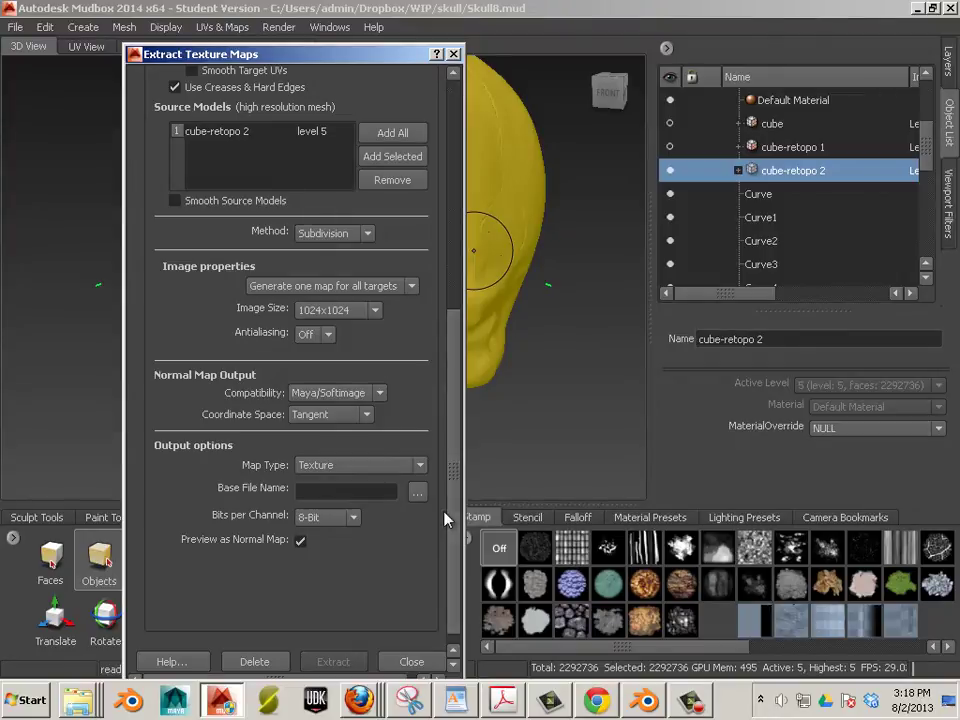
{"action": "left_click", "coordinate": [375, 312]}
{"action": "left_click", "coordinate": [360, 366]}
{"action": "scroll", "coordinate": [460, 360], "scroll_direction": "down", "scroll_amount": 1}
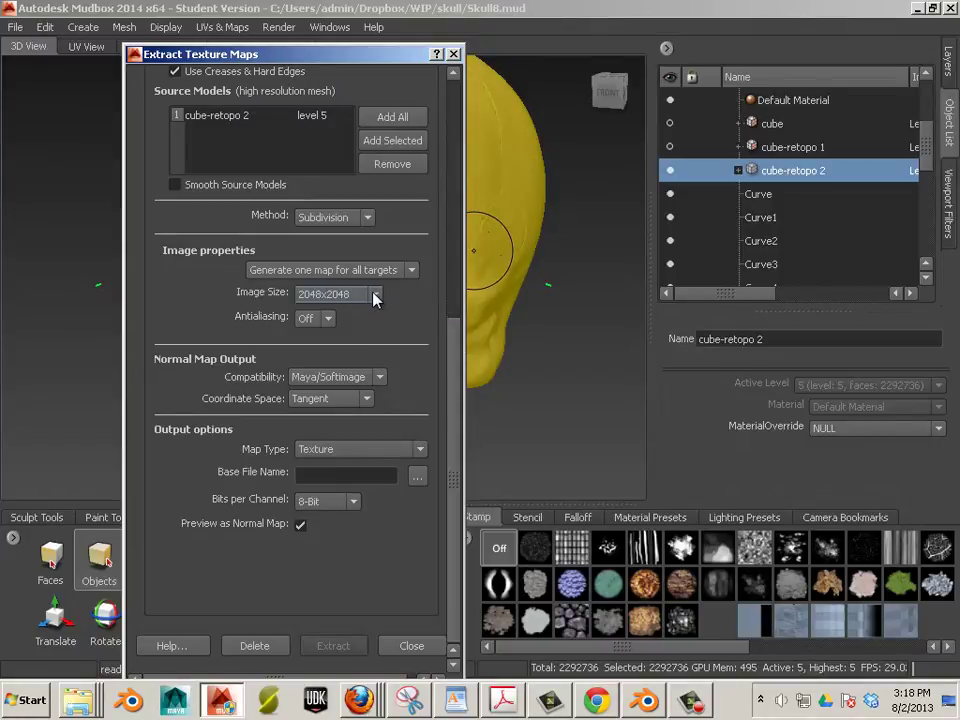
- Set antialiasing to 8X, keep Tangent coordinate space, and output the normal map as a Texture
{"action": "left_click", "coordinate": [330, 320]}
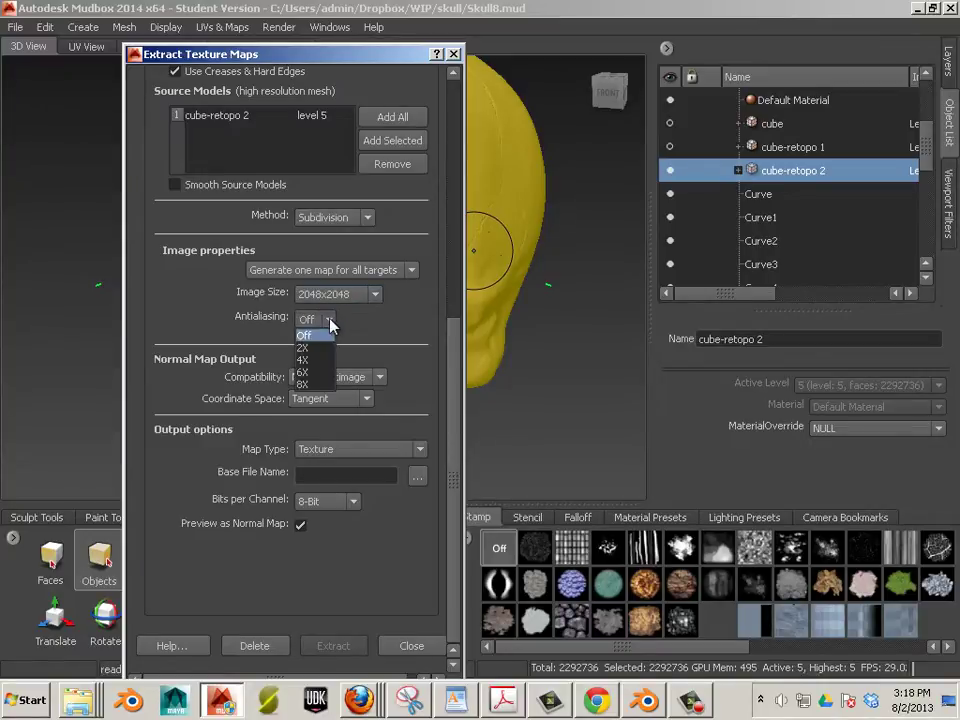
{"action": "left_click", "coordinate": [318, 386]}
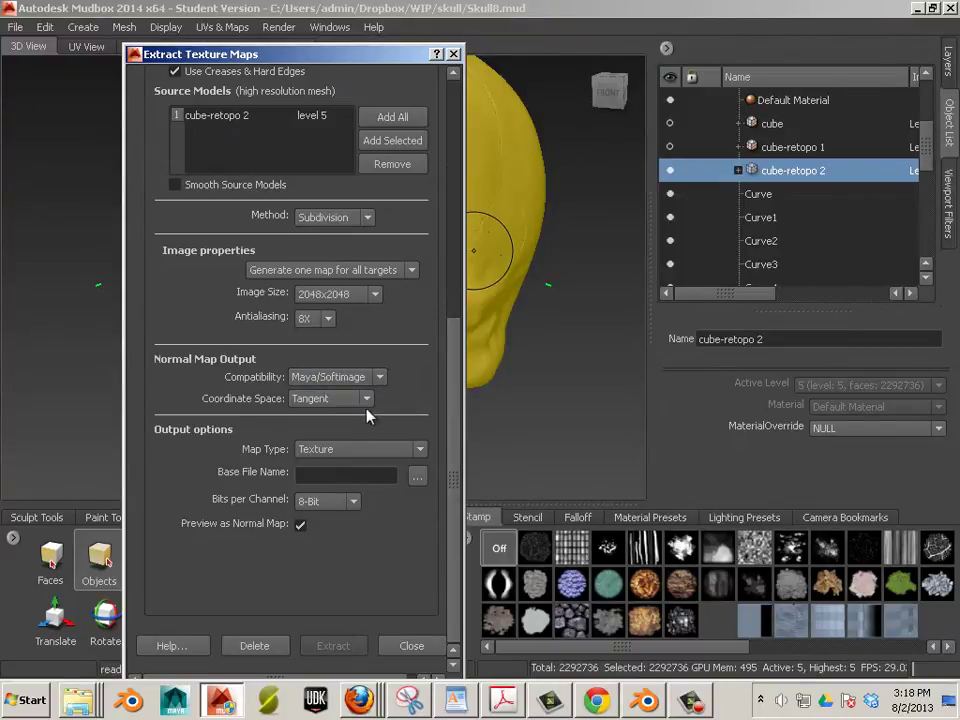
{"action": "left_click", "coordinate": [362, 399]}
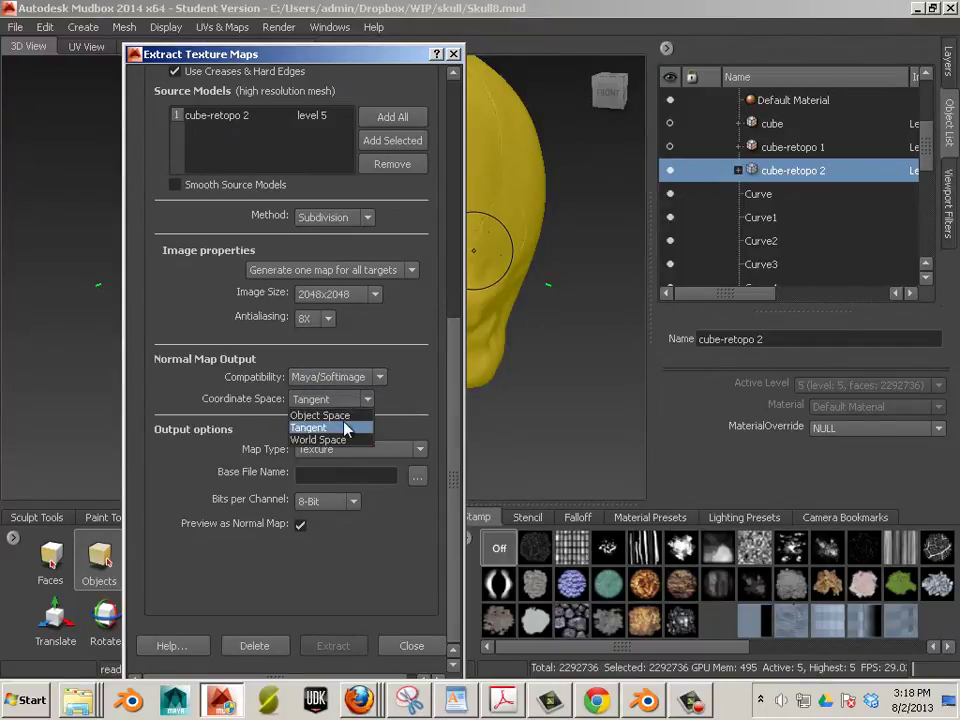
{"action": "left_click", "coordinate": [346, 428]}
{"action": "left_click", "coordinate": [415, 449]}
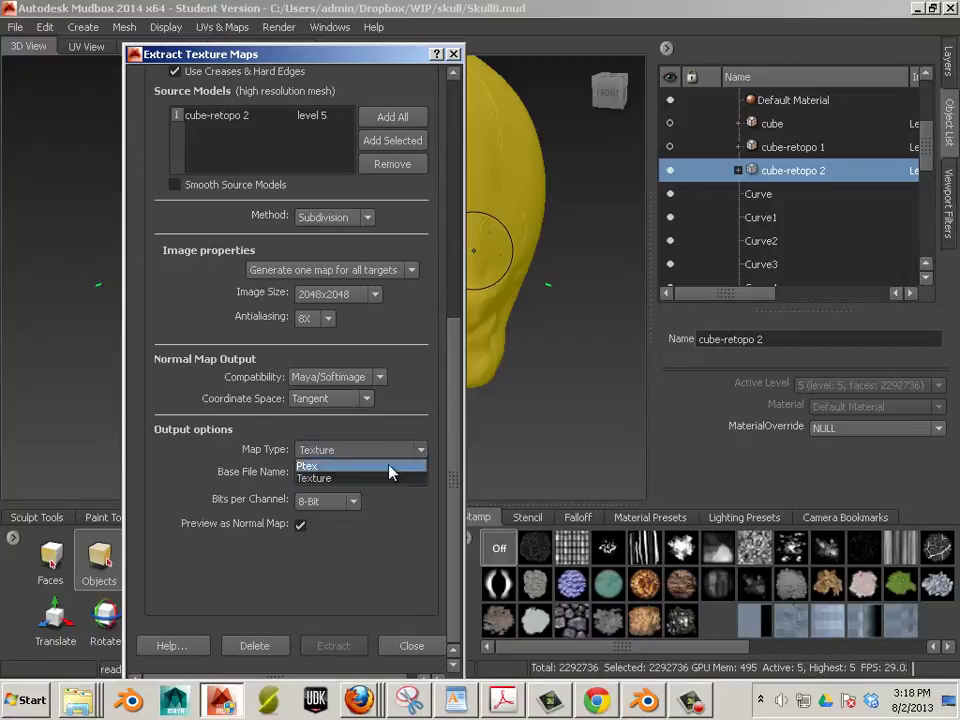
{"action": "left_click", "coordinate": [381, 479]}
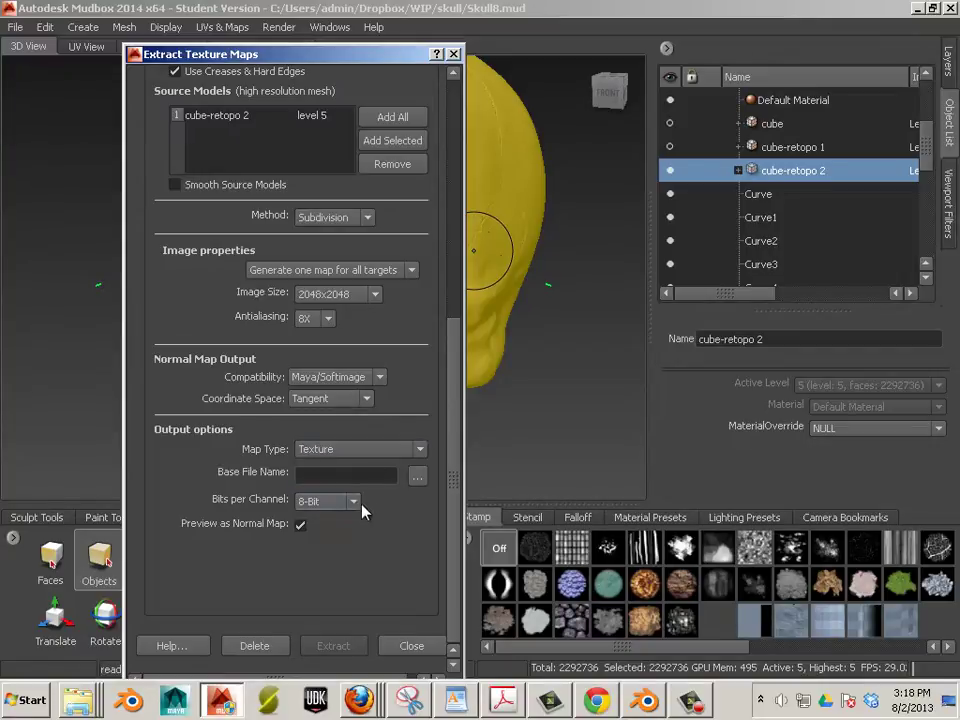
{"action": "left_click", "coordinate": [418, 480]}
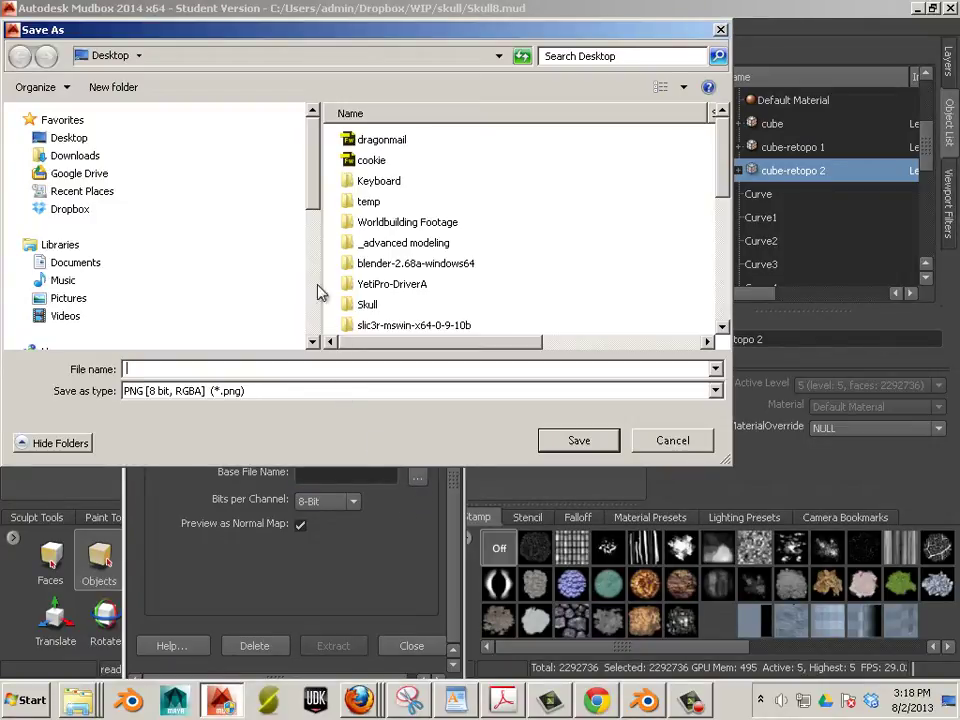
- Browse the save location to the Dropbox > WIP > skull folder
{"action": "left_click", "coordinate": [72, 211]}
{"action": "left_click", "coordinate": [531, 265]}
{"action": "scroll", "coordinate": [470, 285], "scroll_direction": "down", "scroll_amount": 1}
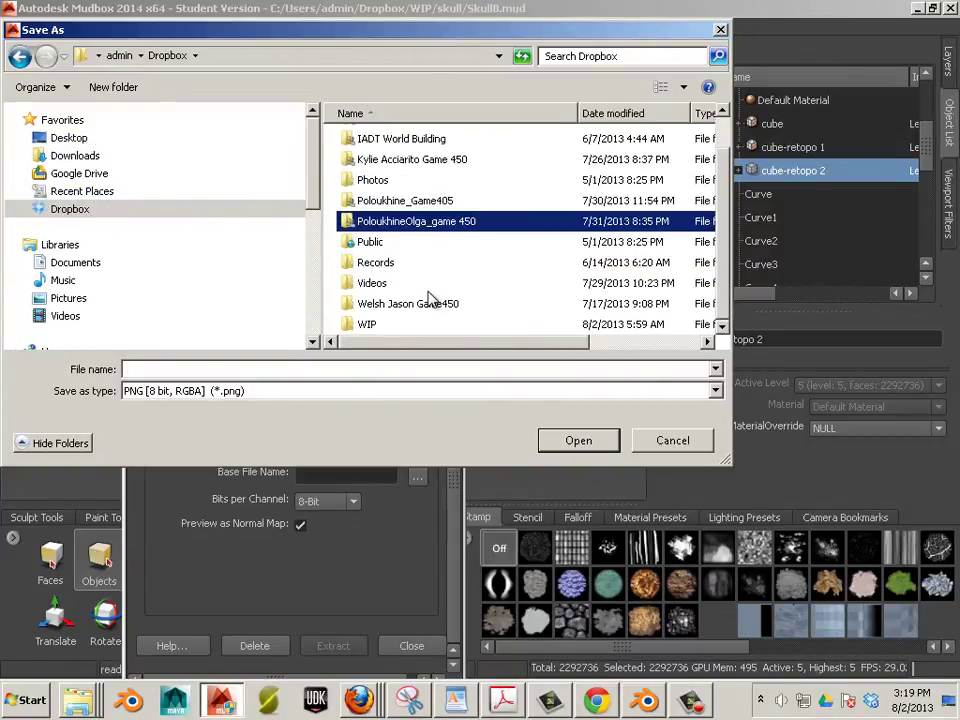
{"action": "double_click", "coordinate": [366, 325]}
{"action": "left_click", "coordinate": [421, 247]}
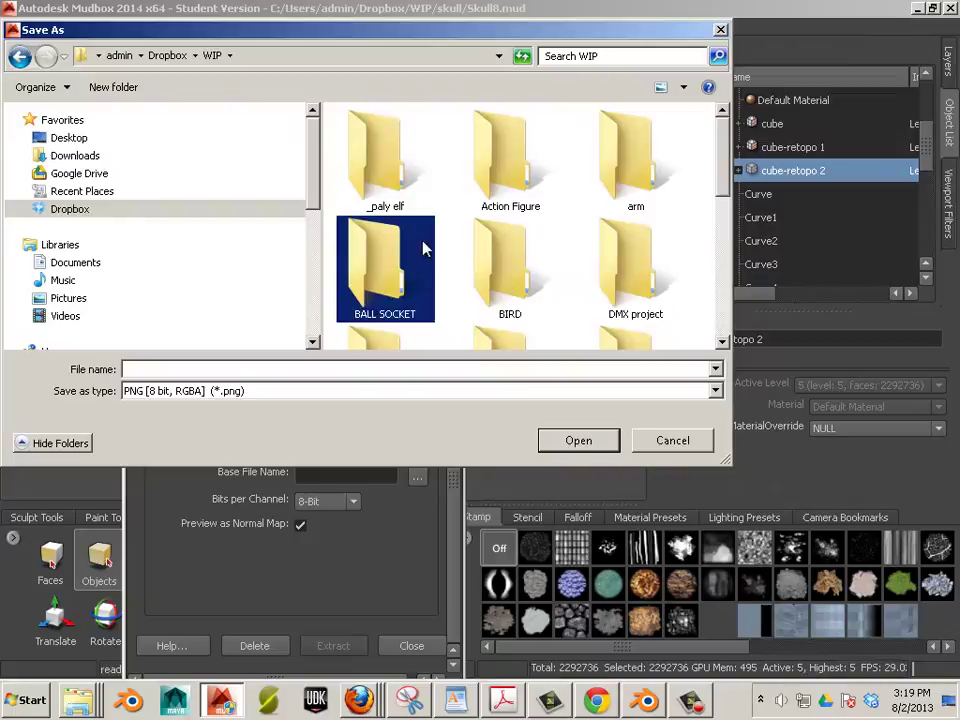
{"action": "scroll", "coordinate": [426, 249], "scroll_direction": "down", "scroll_amount": 8}
{"action": "left_click", "coordinate": [502, 196]}
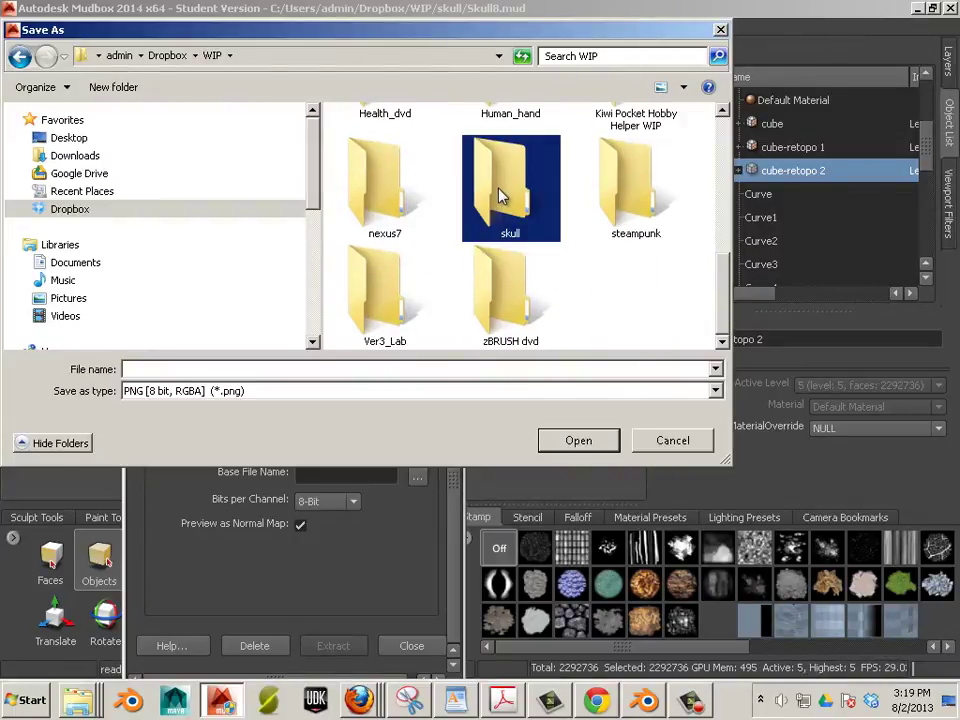
{"action": "double_click", "coordinate": [502, 196]}
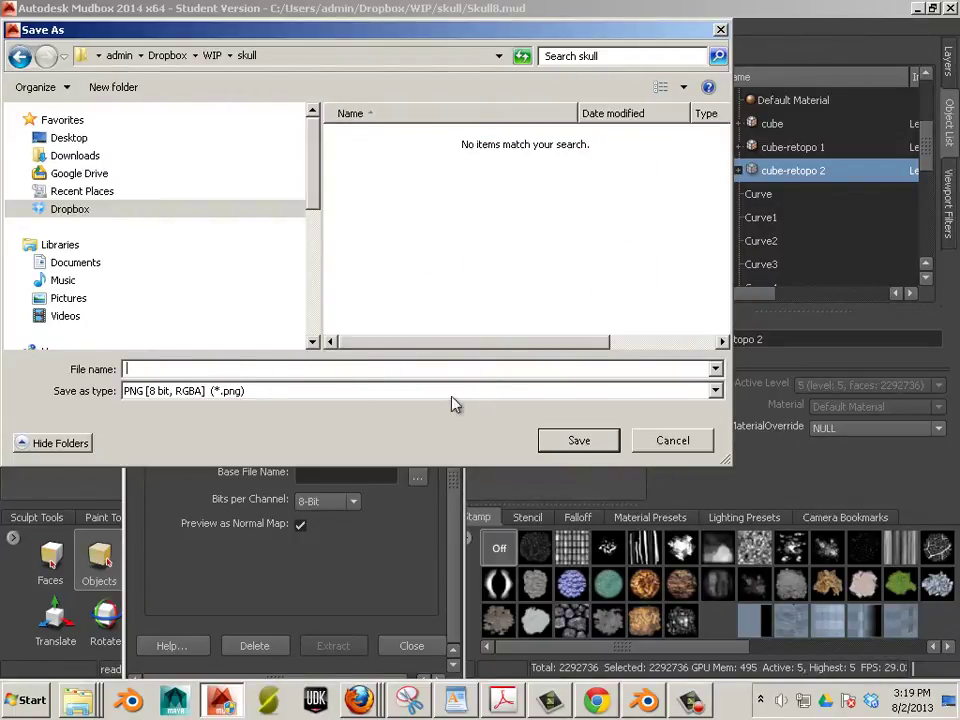
- Save the normal map as SKULL_NM in TIFF 32-bit floating point format
{"action": "left_click", "coordinate": [715, 391]}
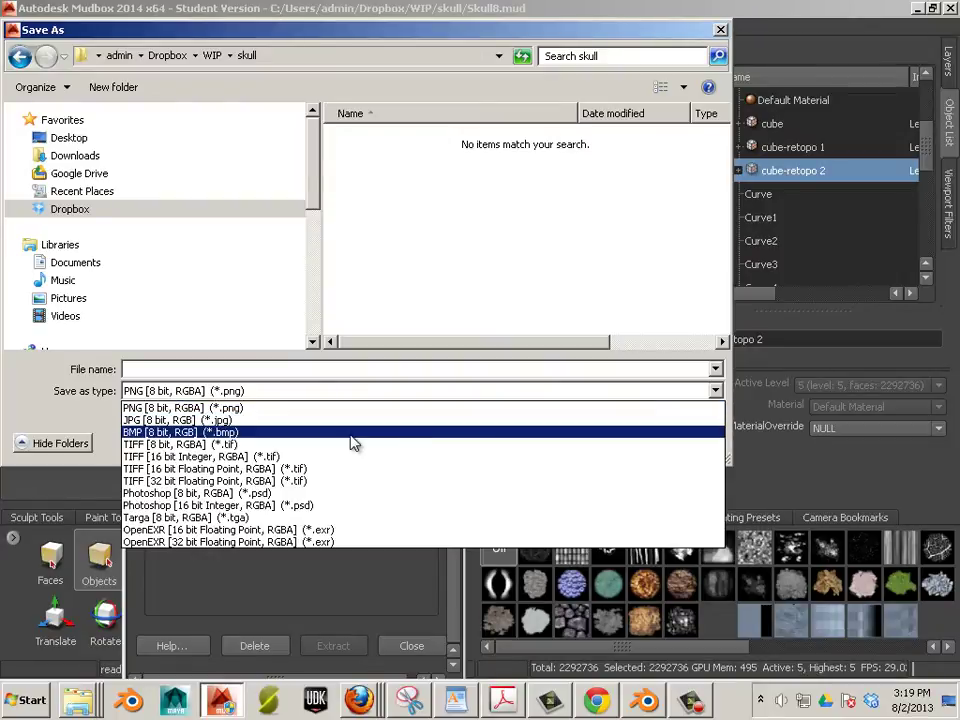
{"action": "left_click", "coordinate": [210, 472]}
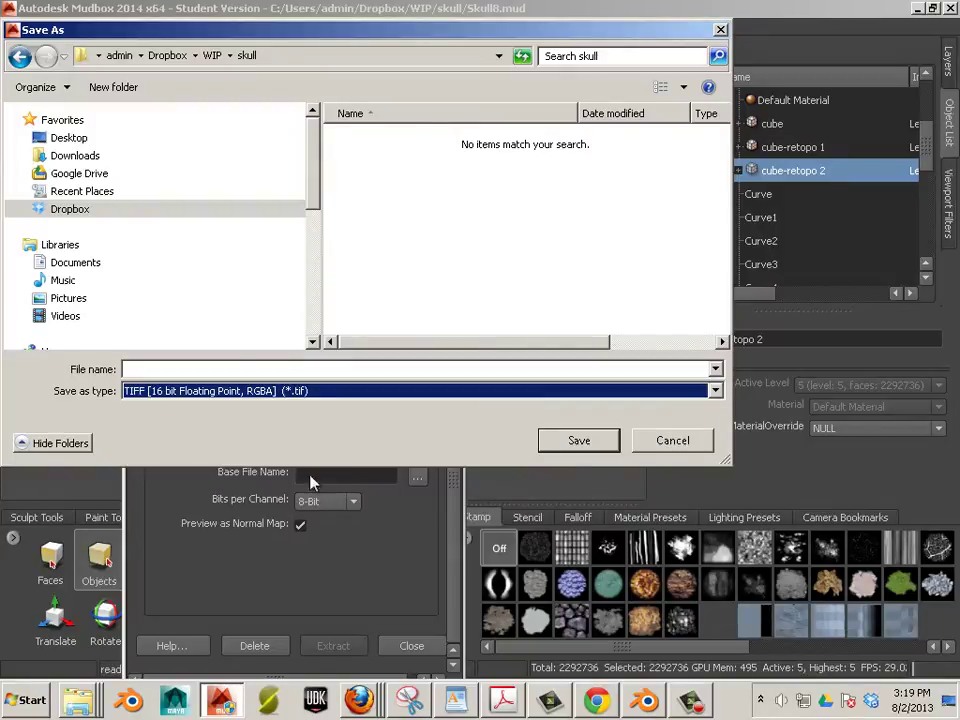
{"action": "left_click", "coordinate": [715, 391]}
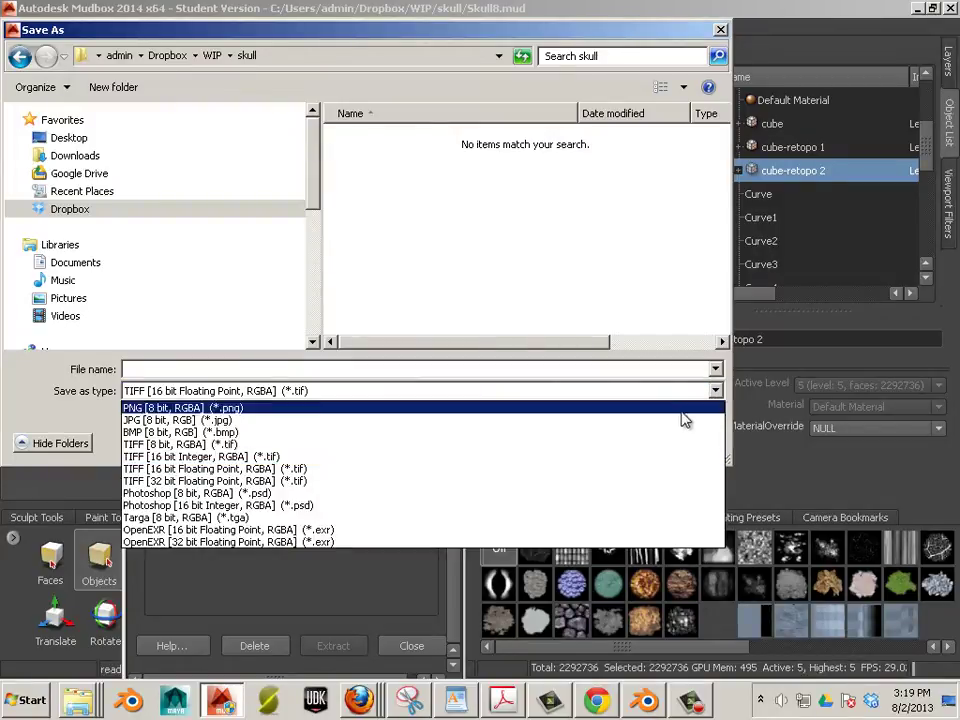
{"action": "left_click", "coordinate": [617, 483]}
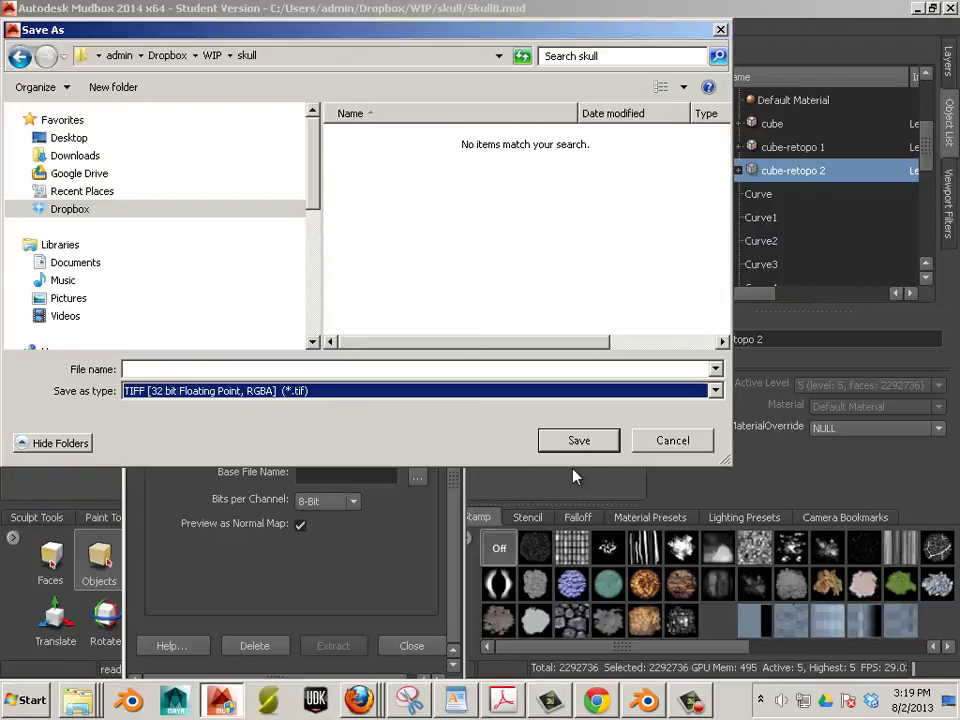
{"action": "left_click", "coordinate": [325, 371]}
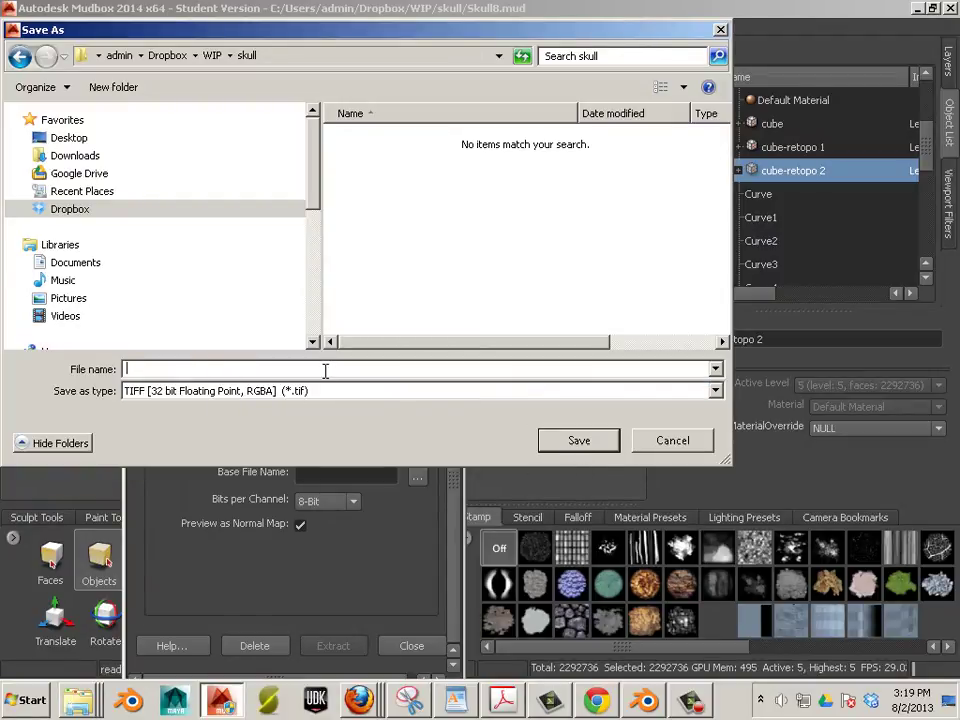
{"action": "type", "text": "SKULL"}
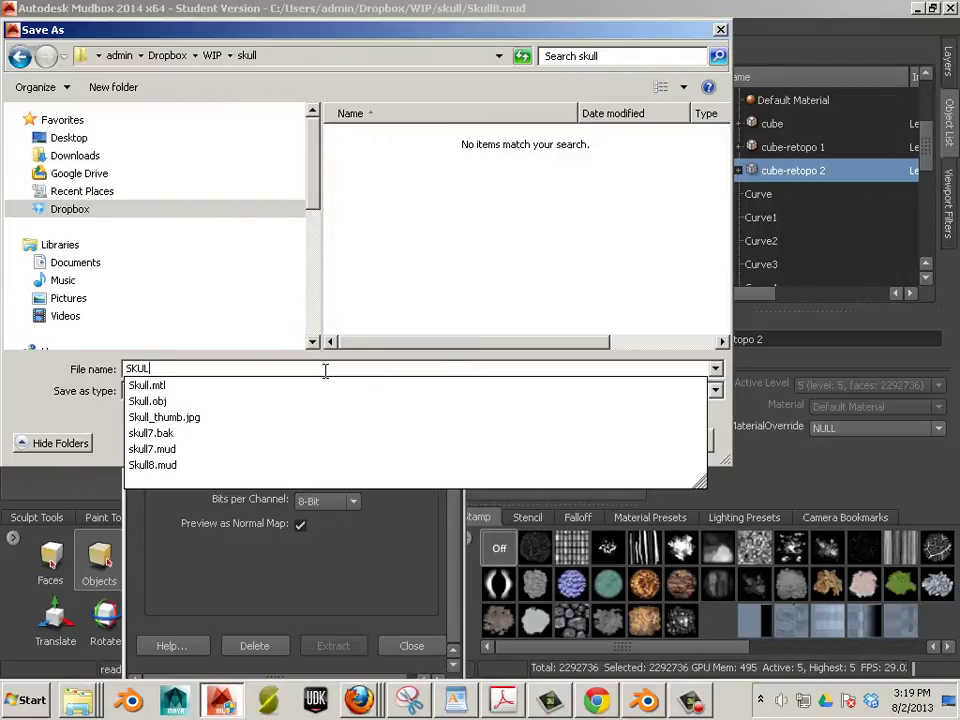
{"action": "type", "text": "_NM"}
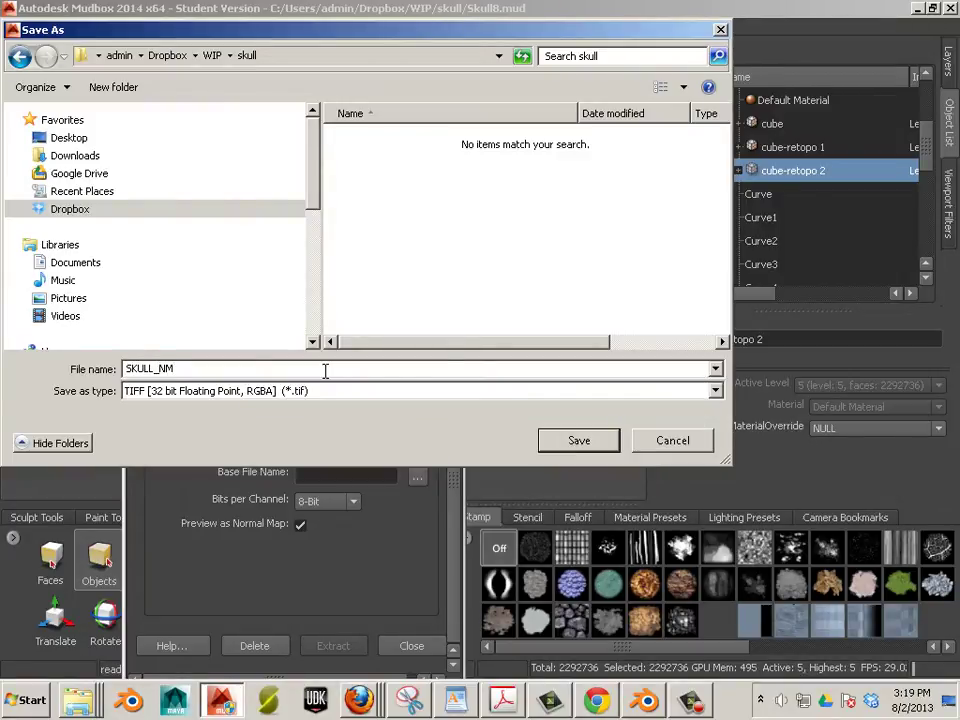
{"action": "left_click", "coordinate": [570, 440]}
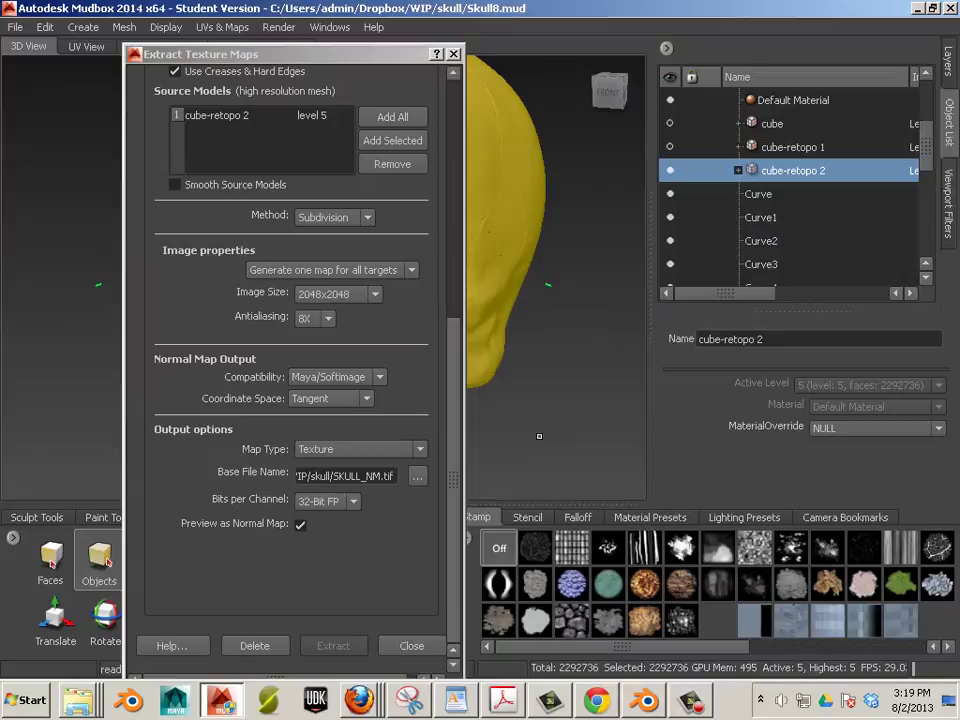
{"action": "left_click_drag", "start_coordinate": [449, 330], "coordinate": [452, 90]}
- For the Ambient Occlusion Map, choose 8-bit TIFF output and enter the file name SKULL_OCC
{"action": "left_click", "coordinate": [270, 147]}
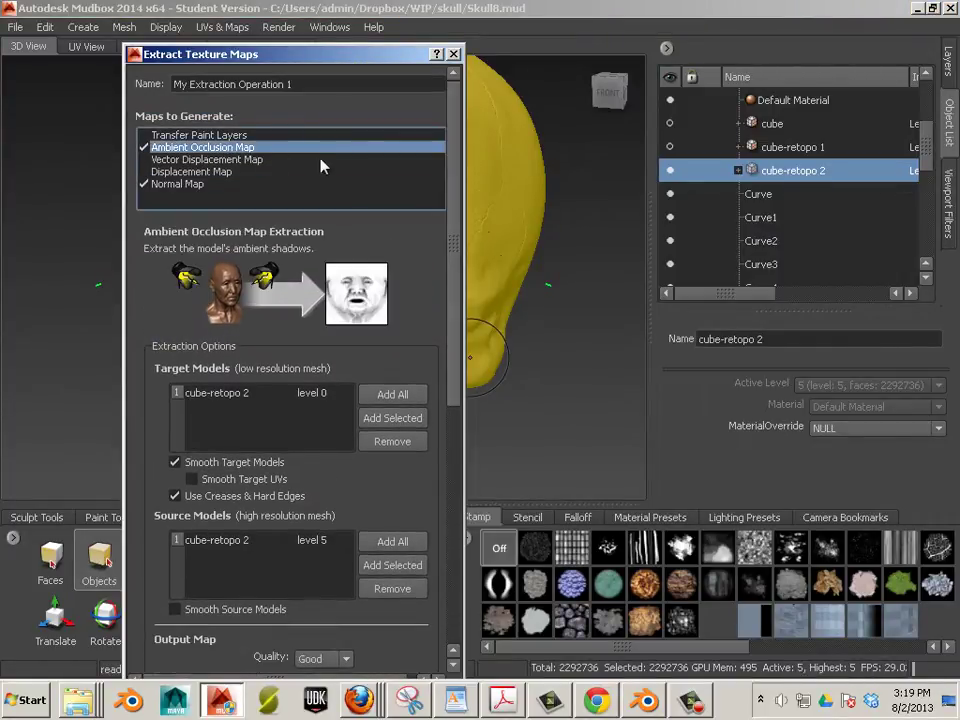
{"action": "scroll", "coordinate": [455, 290], "scroll_direction": "down", "scroll_amount": 10}
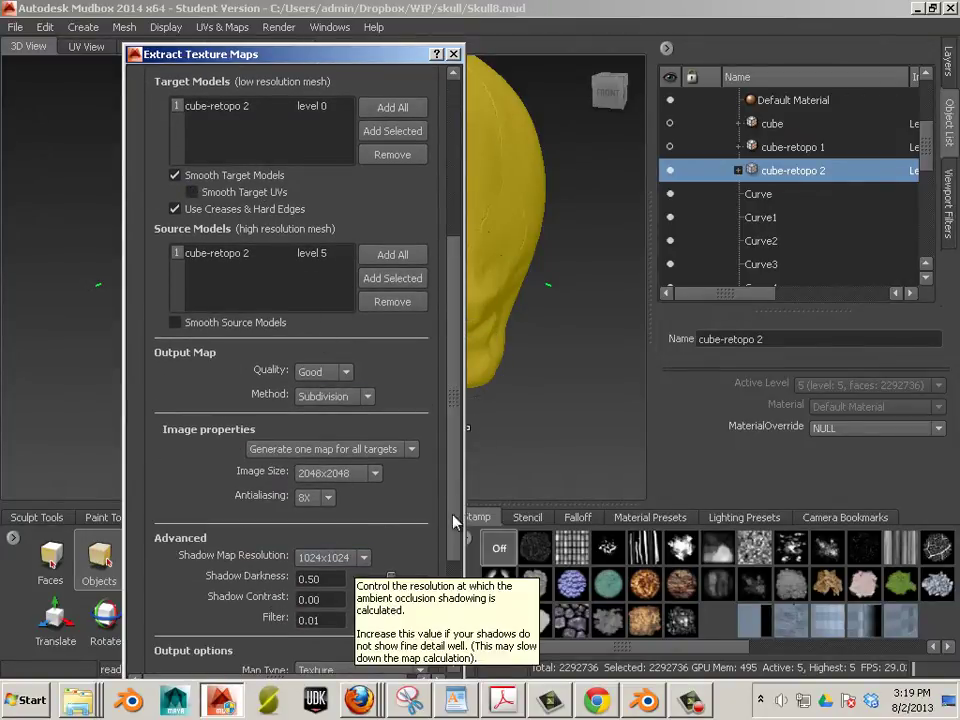
{"action": "left_click_drag", "start_coordinate": [461, 497], "coordinate": [460, 590]}
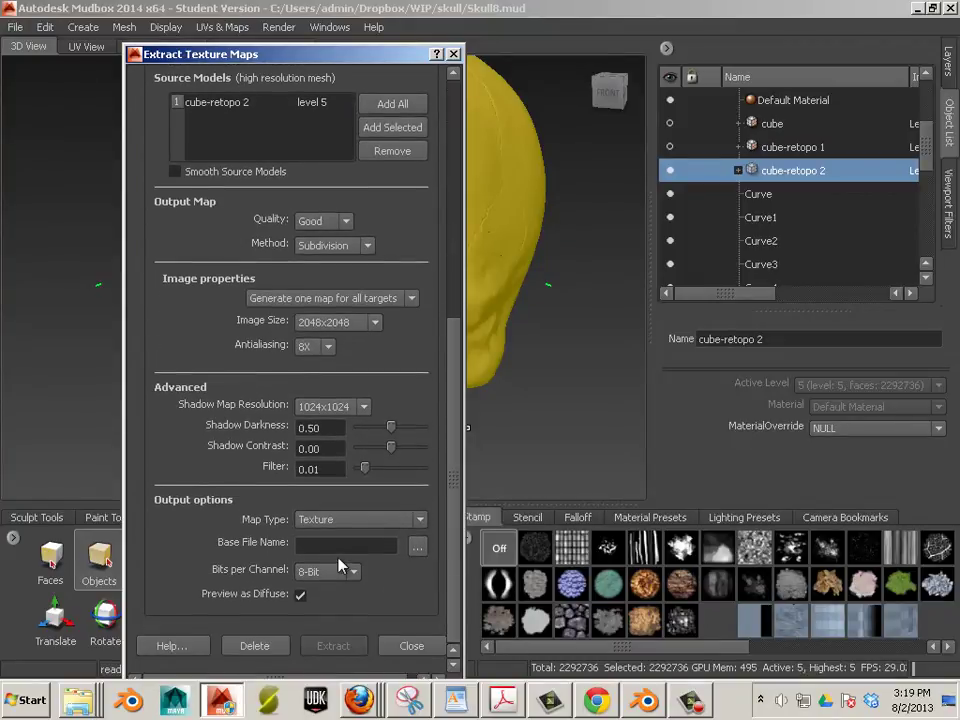
{"action": "left_click", "coordinate": [417, 546]}
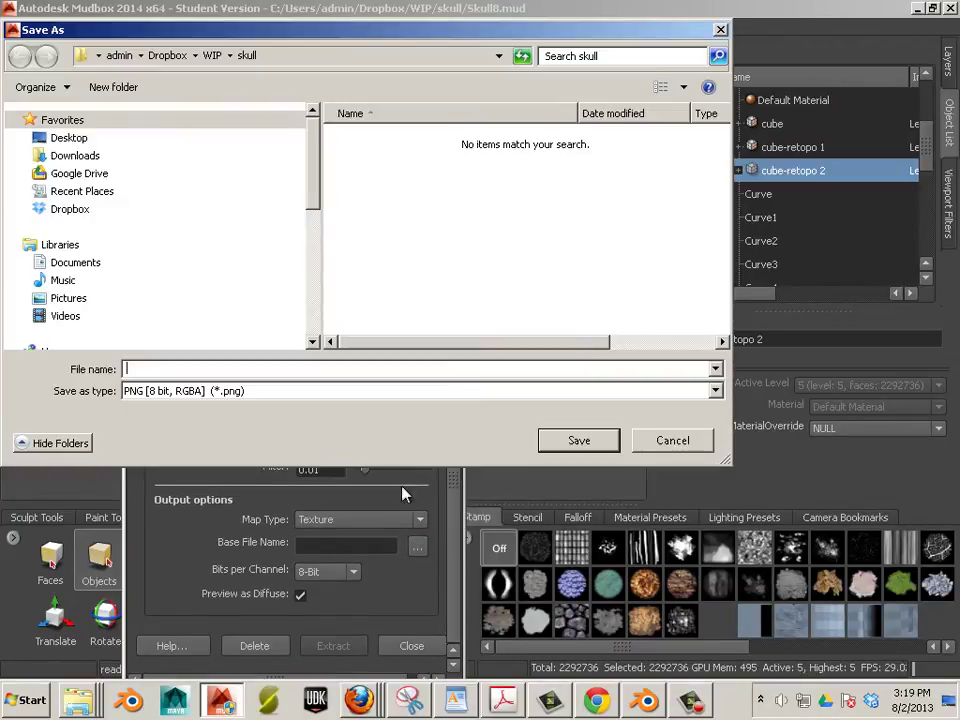
{"action": "left_click", "coordinate": [221, 390]}
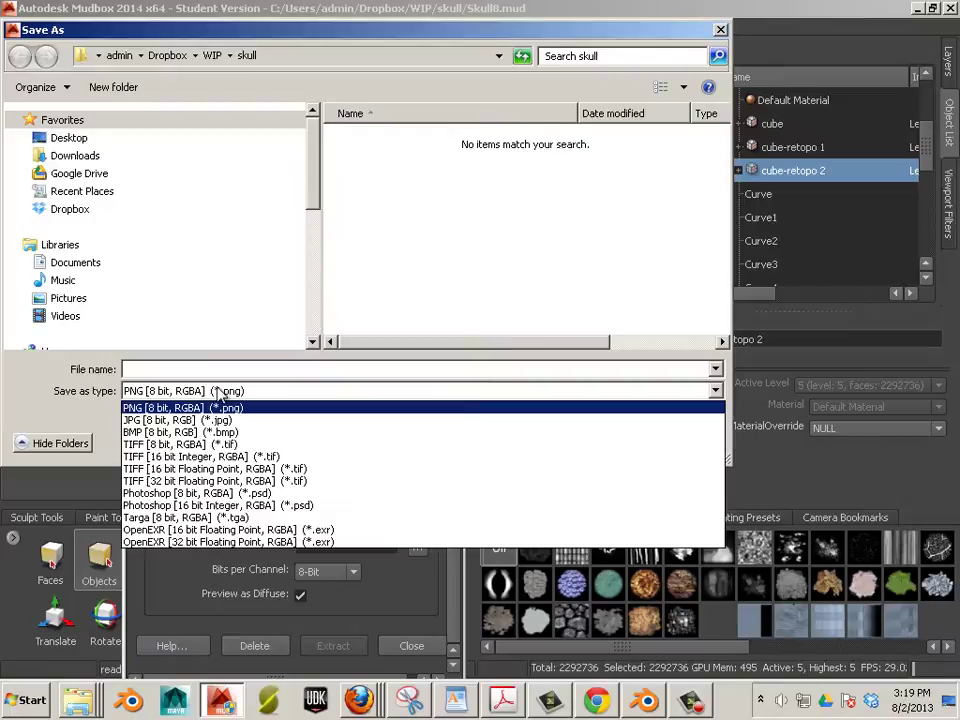
{"action": "left_click", "coordinate": [175, 445]}
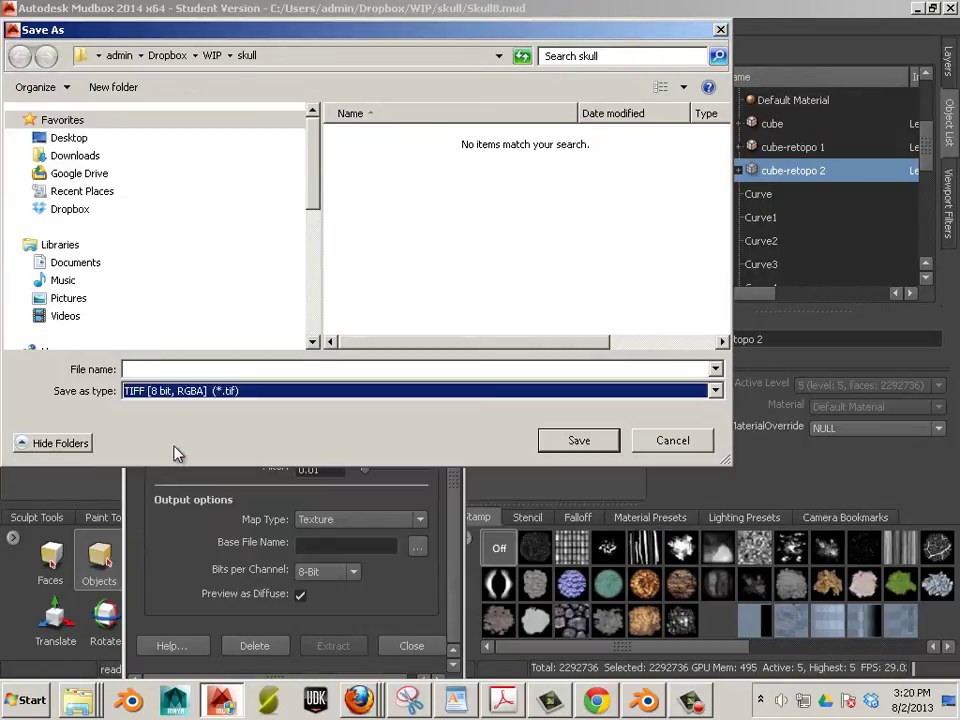
{"action": "left_click", "coordinate": [212, 369]}
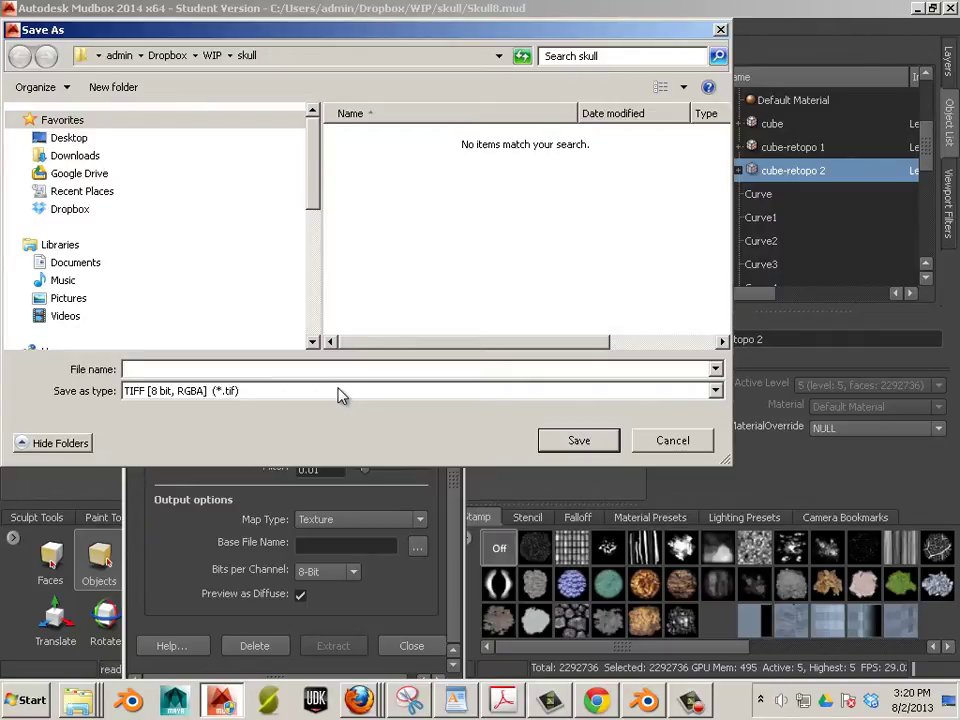
{"action": "type", "text": "SKULL"}
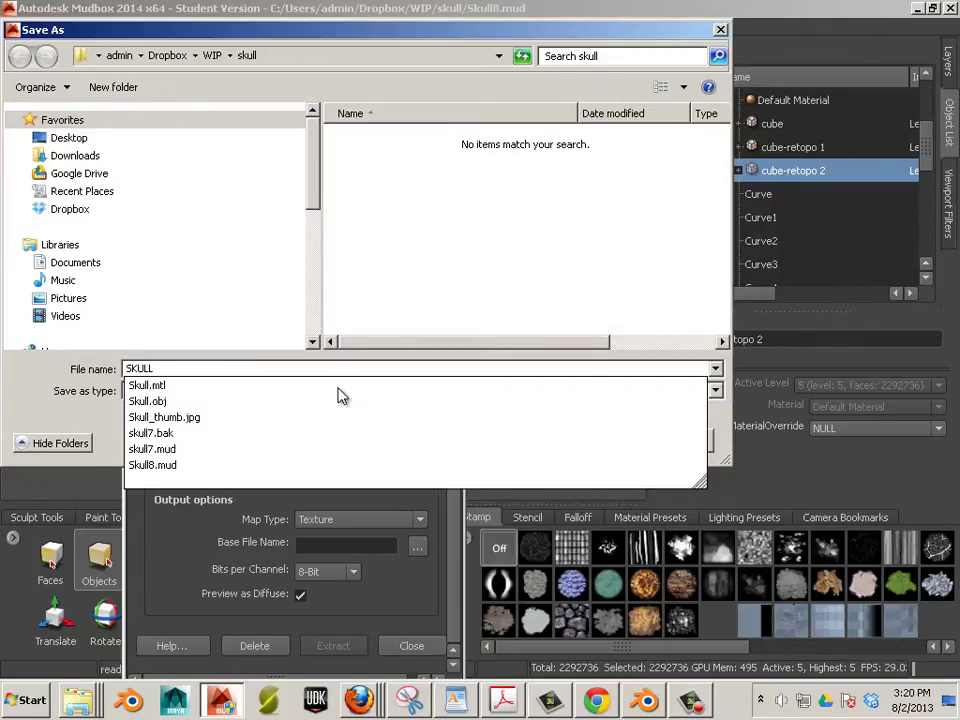
{"action": "type", "text": "_OCC"}
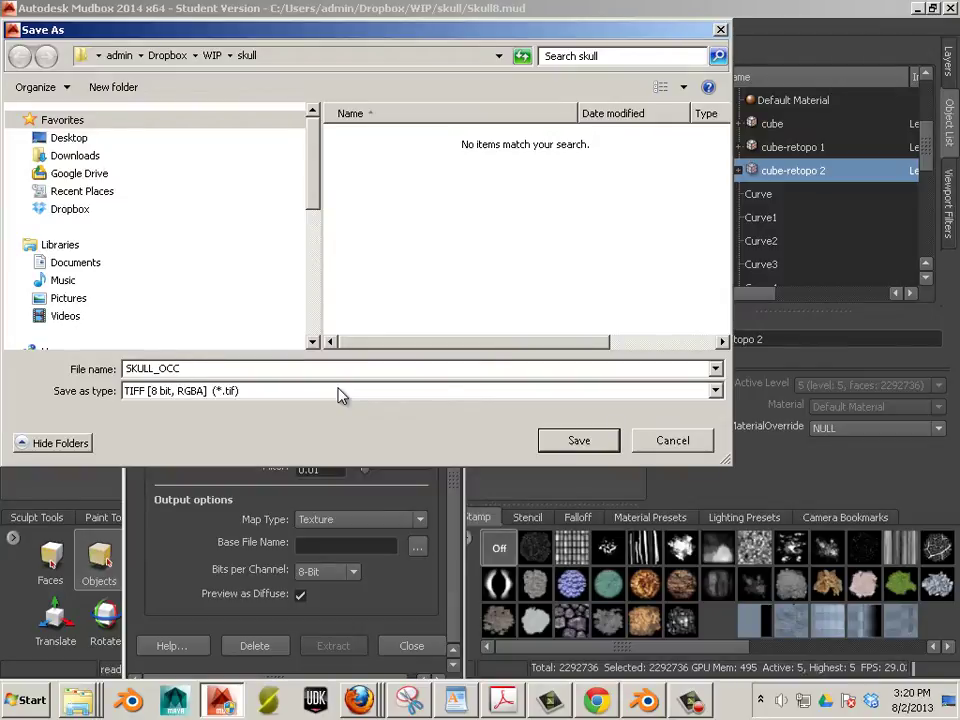
- Confirm SKULL_OCC.tif, then set shadow map resolution to 2048x2048 and quality to Best
{"action": "left_click", "coordinate": [579, 440]}
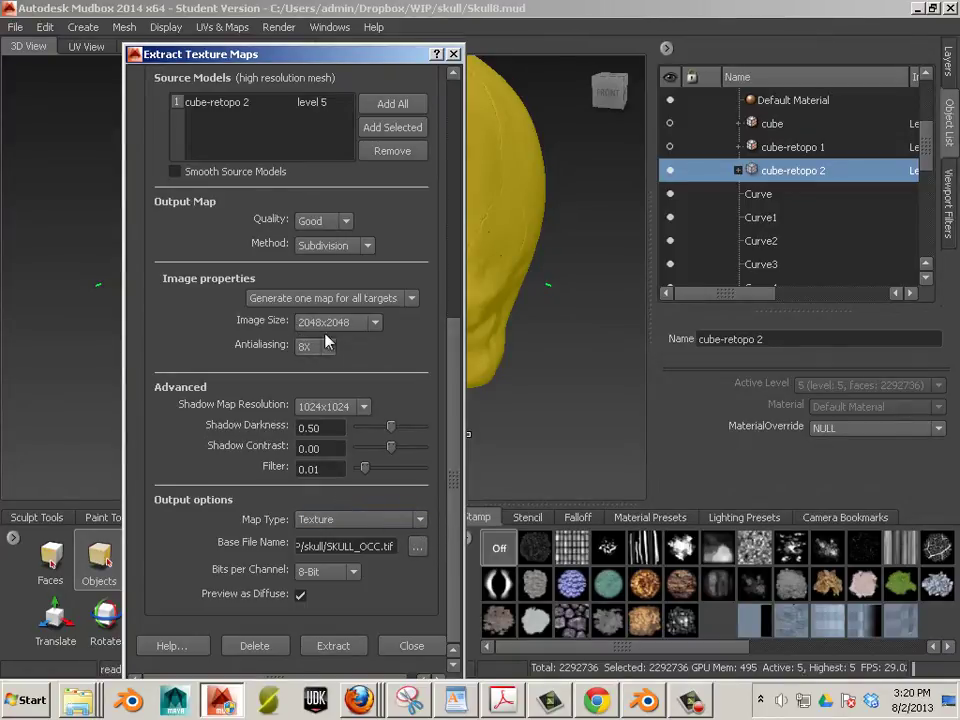
{"action": "left_click", "coordinate": [367, 407]}
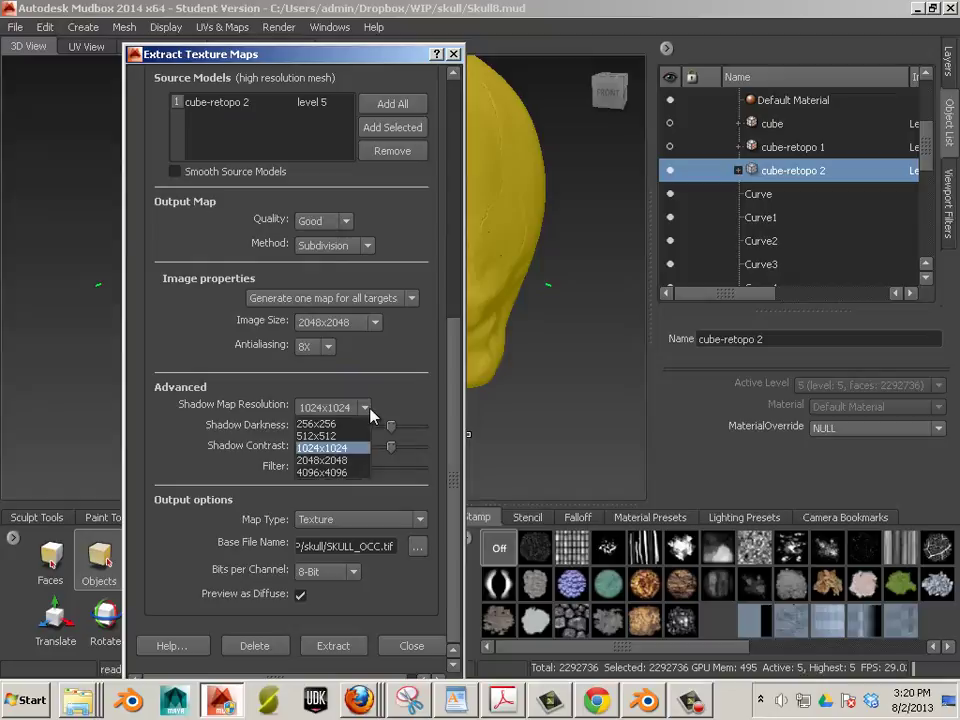
{"action": "left_click", "coordinate": [357, 462]}
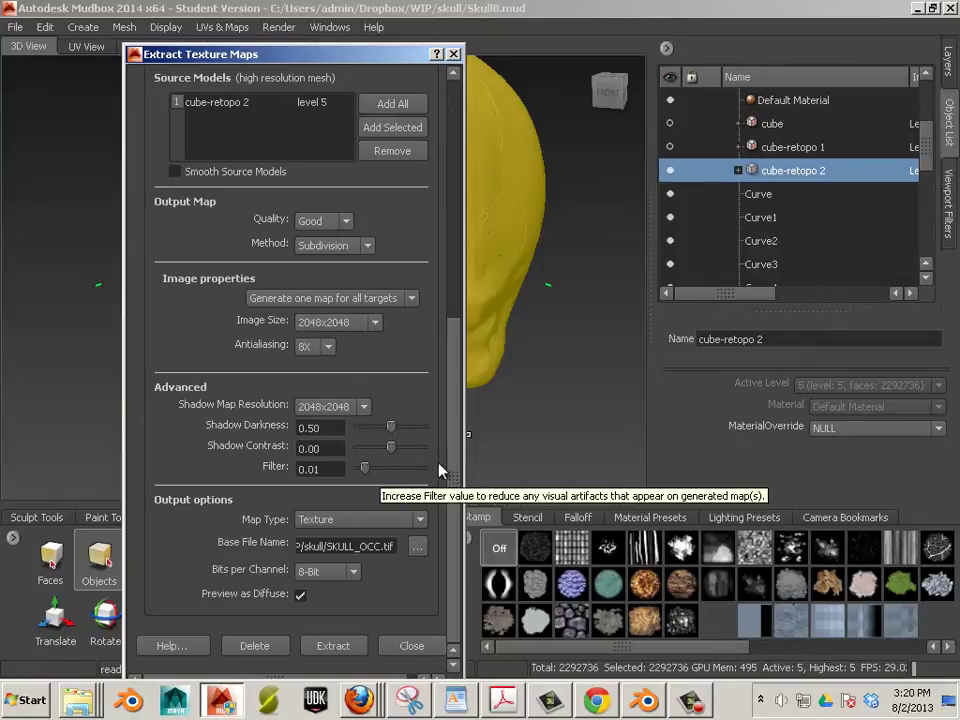
{"action": "left_click_drag", "start_coordinate": [455, 450], "coordinate": [447, 363]}
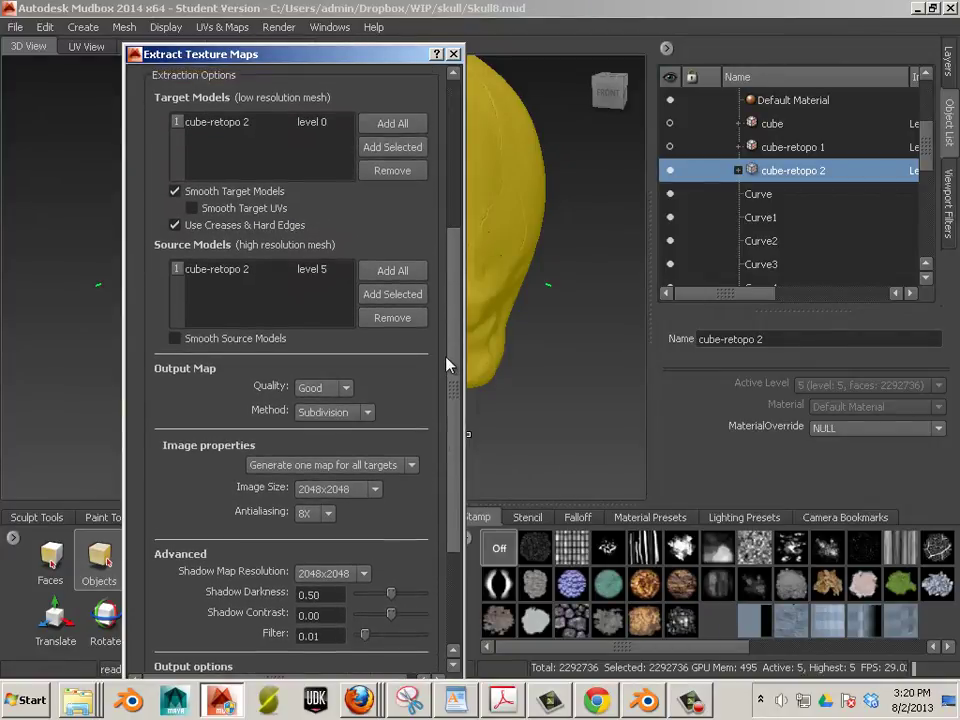
{"action": "left_click", "coordinate": [335, 391]}
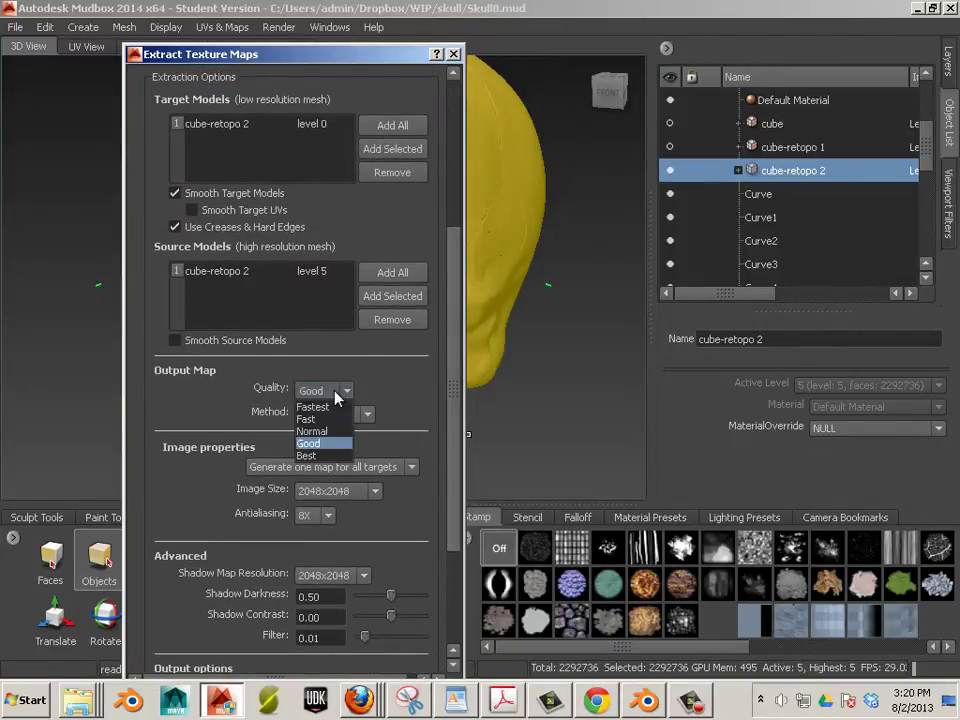
{"action": "left_click", "coordinate": [335, 457]}
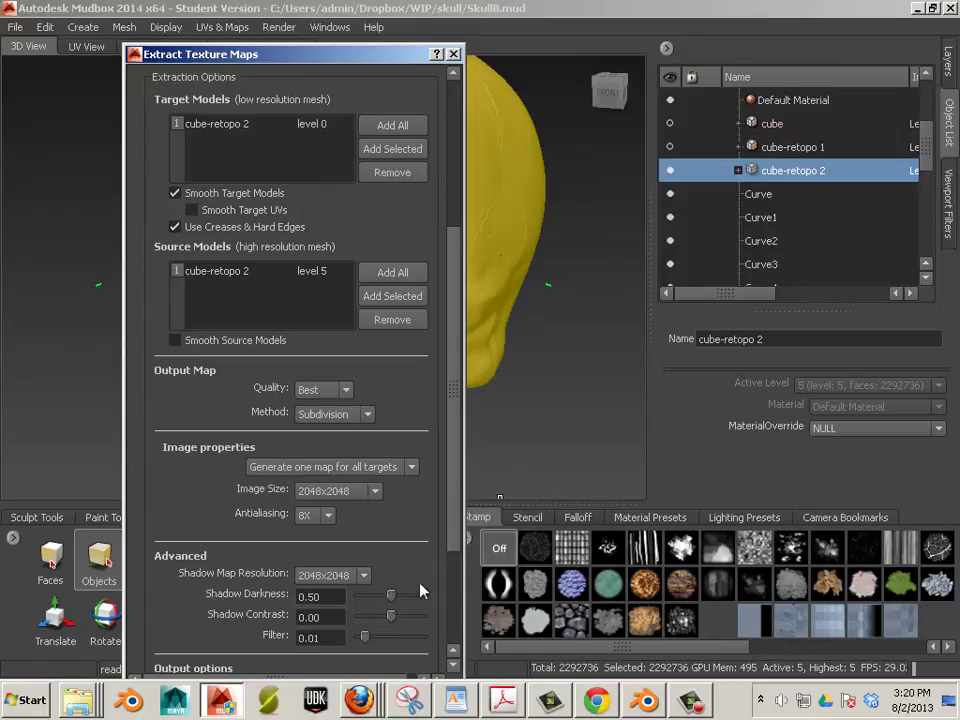
{"action": "scroll", "coordinate": [452, 536], "scroll_direction": "down", "scroll_amount": 1}
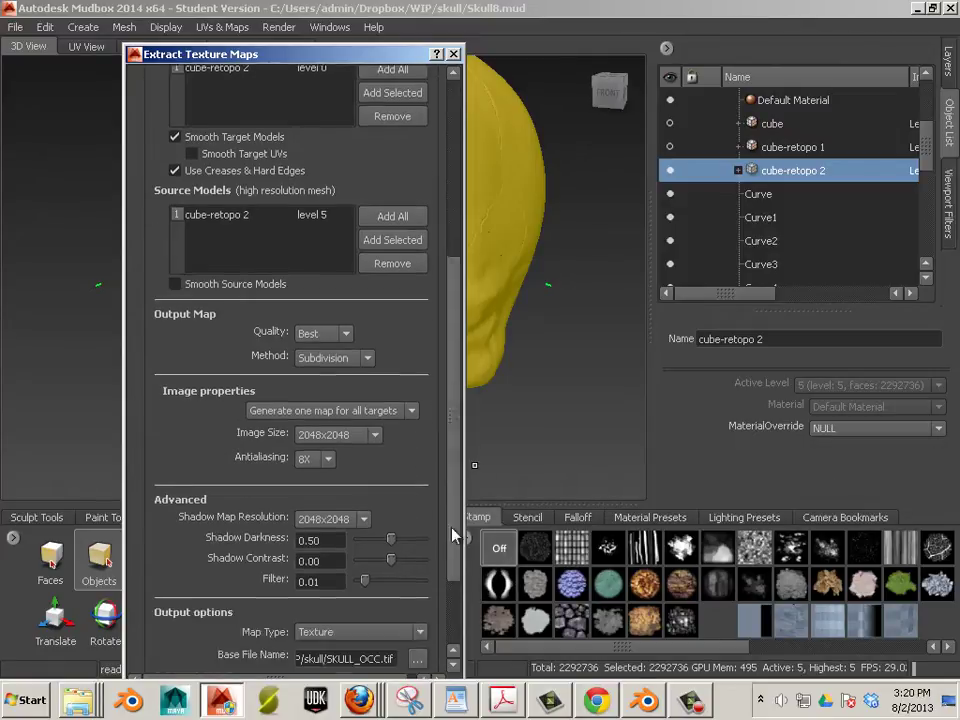
{"action": "scroll", "coordinate": [452, 536], "scroll_direction": "down", "scroll_amount": 2}
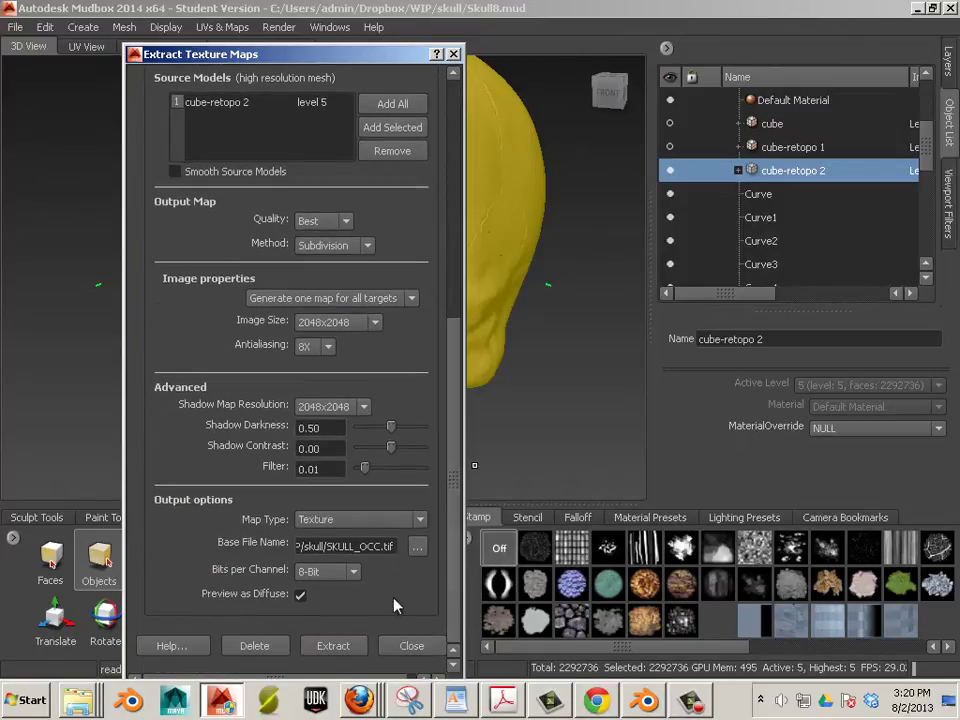
- Run the extraction of SKULL_NM.tif and SKULL_OCC.tif and dismiss the Finished message
{"action": "left_click", "coordinate": [345, 652]}
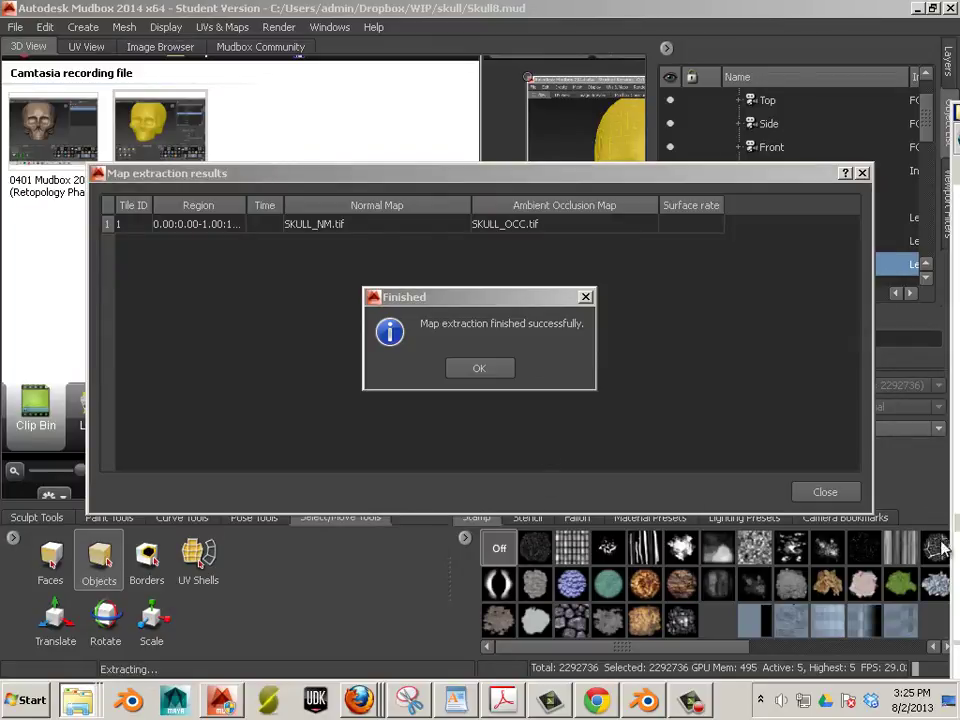
{"action": "left_click", "coordinate": [480, 367]}
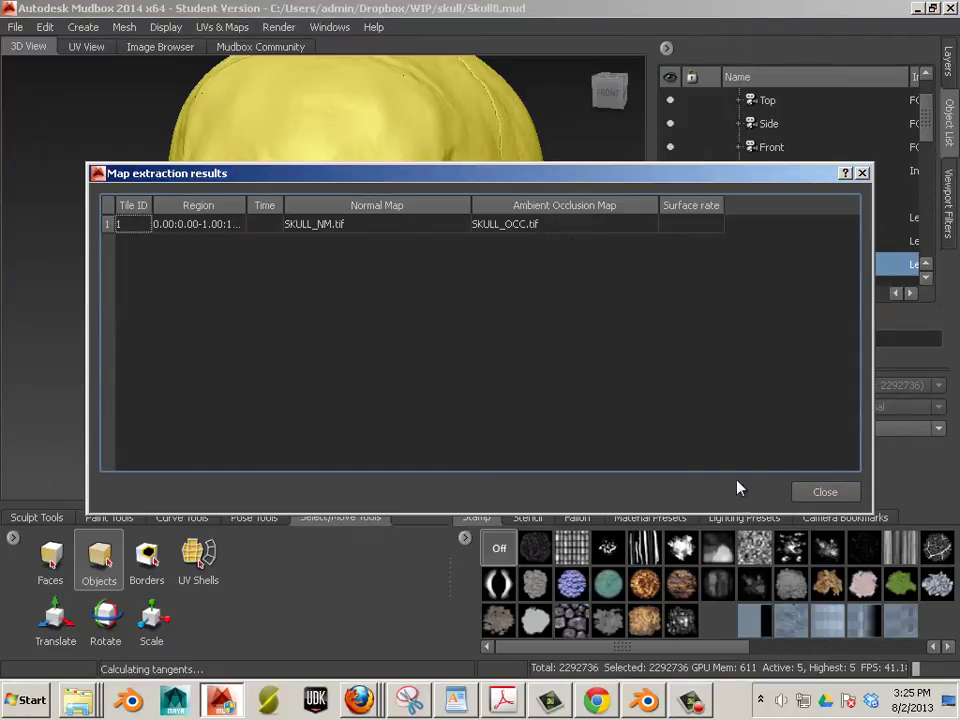
- Close the extraction results, orbit the deselected skull to inspect its map detail, then open Computer
{"action": "left_click", "coordinate": [823, 491]}
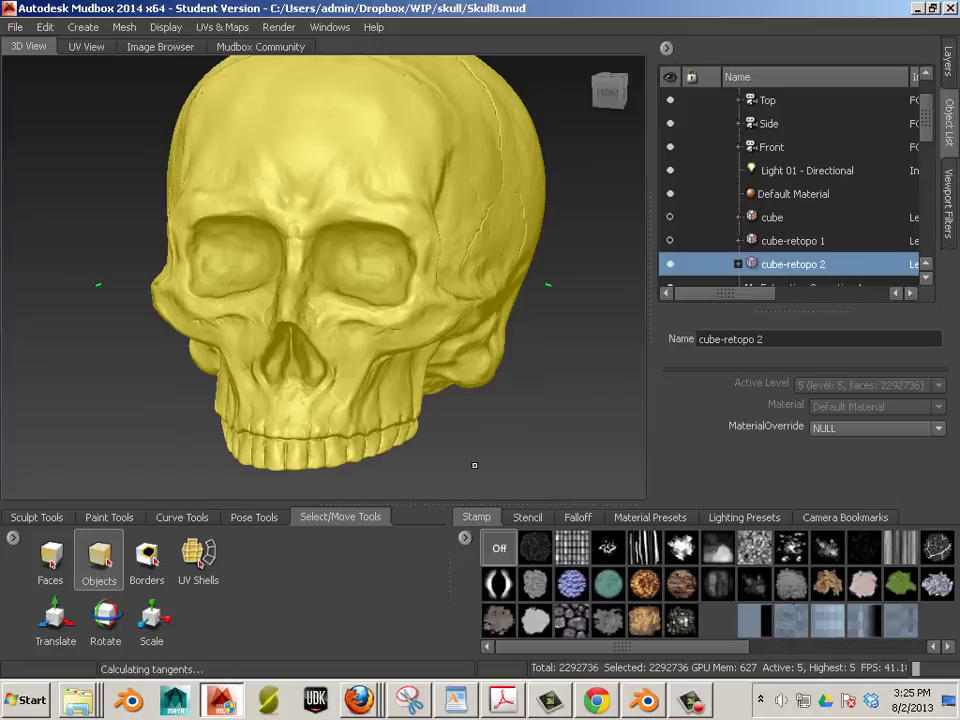
{"action": "left_click", "coordinate": [545, 396]}
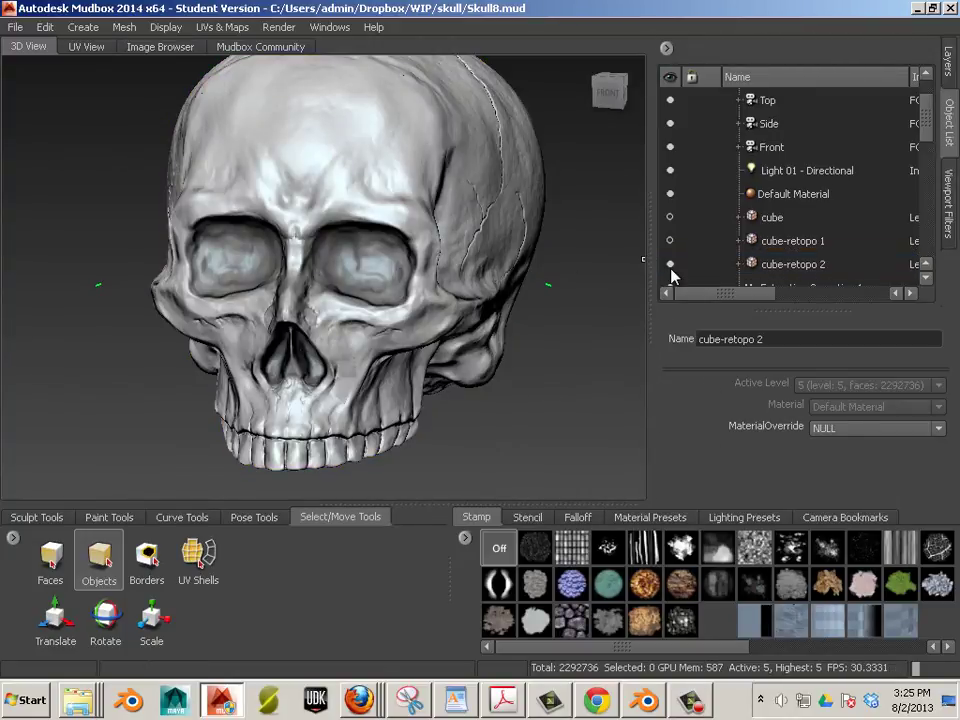
{"action": "left_click_drag", "start_coordinate": [414, 283], "coordinate": [530, 288], "text": "alt"}
{"action": "left_click_drag", "start_coordinate": [434, 404], "coordinate": [490, 410], "text": "alt"}
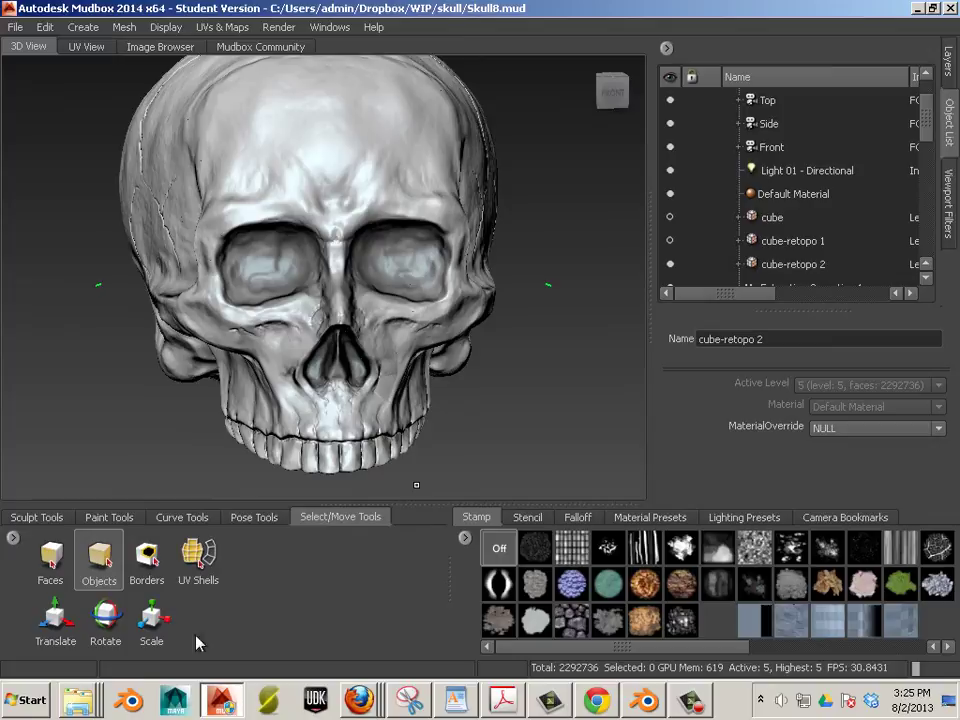
{"action": "left_click", "coordinate": [37, 703]}
{"action": "left_click", "coordinate": [274, 393]}
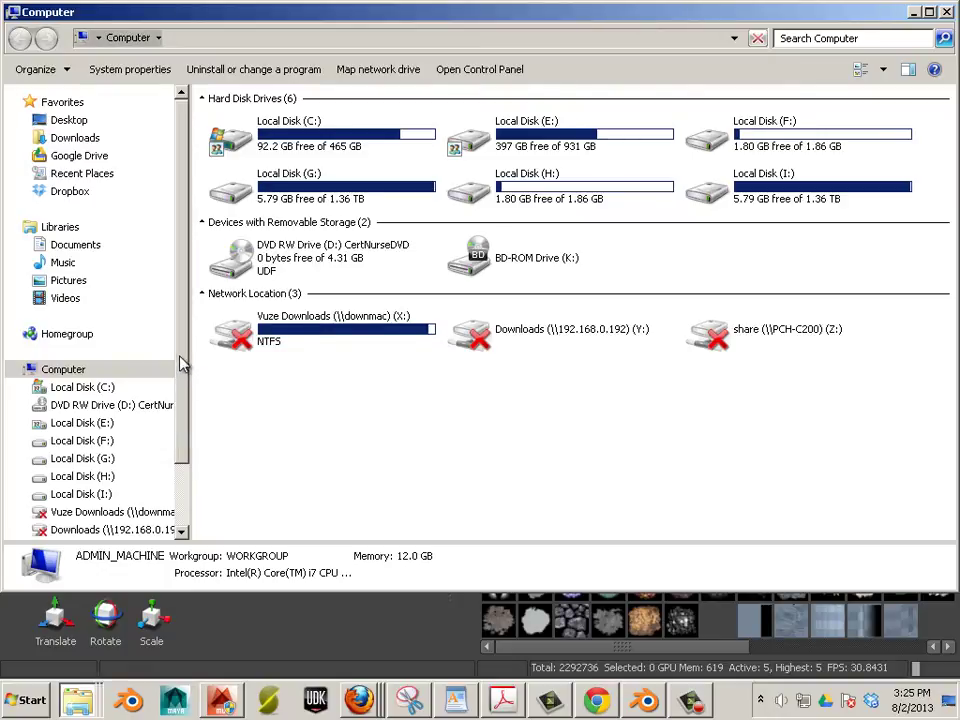
- Browse to Dropbox > WIP > skull and select the SKULL_OCC and SKULL_NM TIF files
{"action": "left_click", "coordinate": [70, 191]}
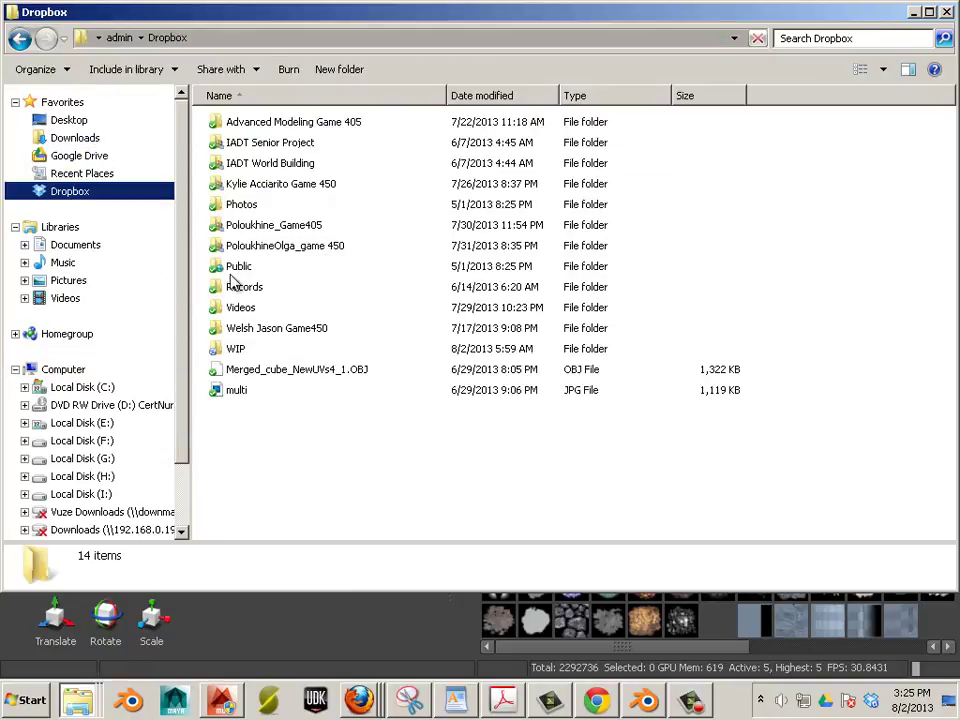
{"action": "double_click", "coordinate": [236, 348]}
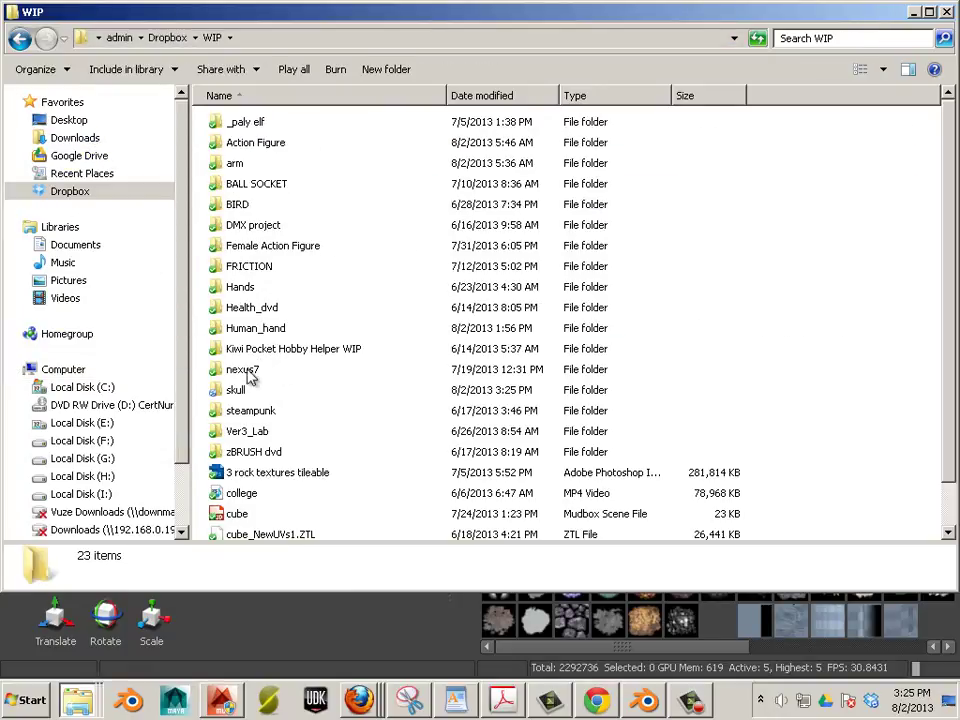
{"action": "left_click", "coordinate": [245, 370]}
{"action": "double_click", "coordinate": [238, 390]}
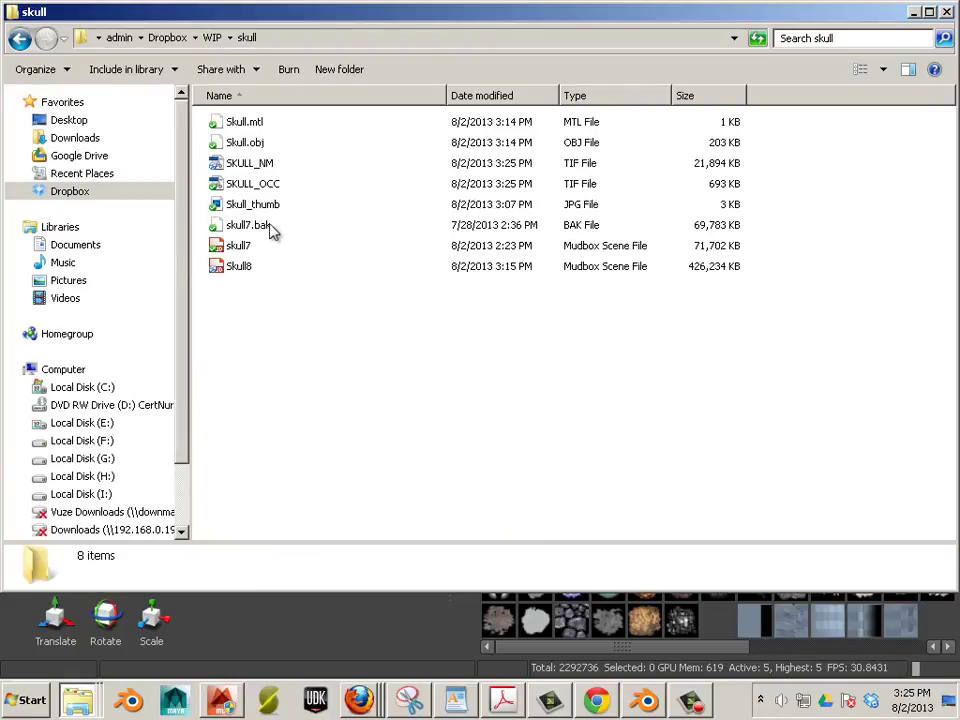
{"action": "left_click", "coordinate": [262, 187]}
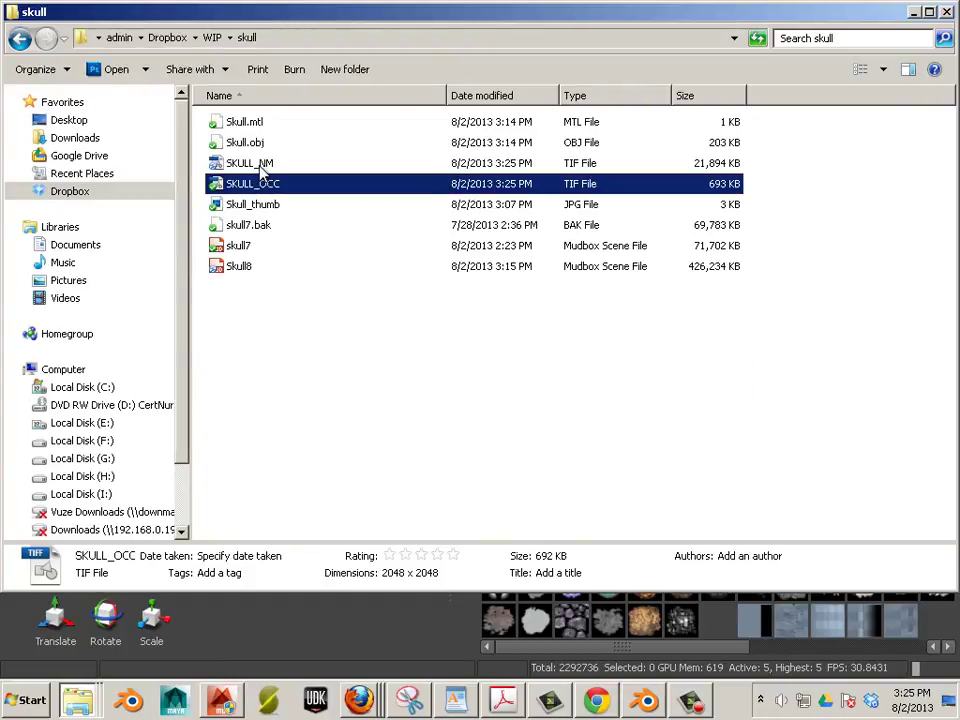
{"action": "left_click", "coordinate": [240, 163], "text": "ctrl"}
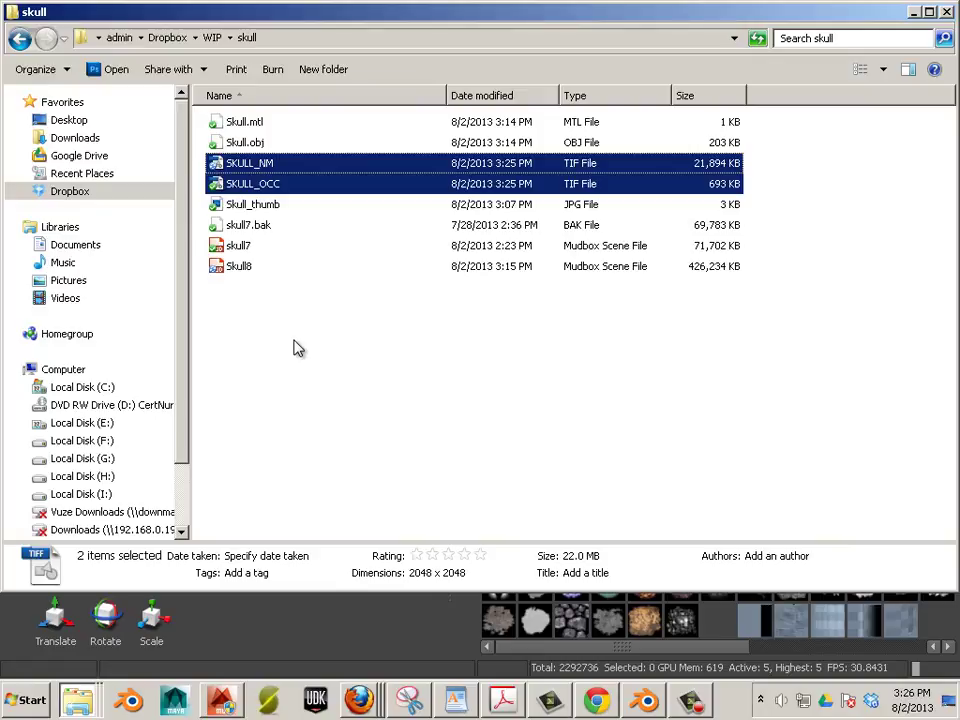
{"action": "left_click", "coordinate": [338, 645]}
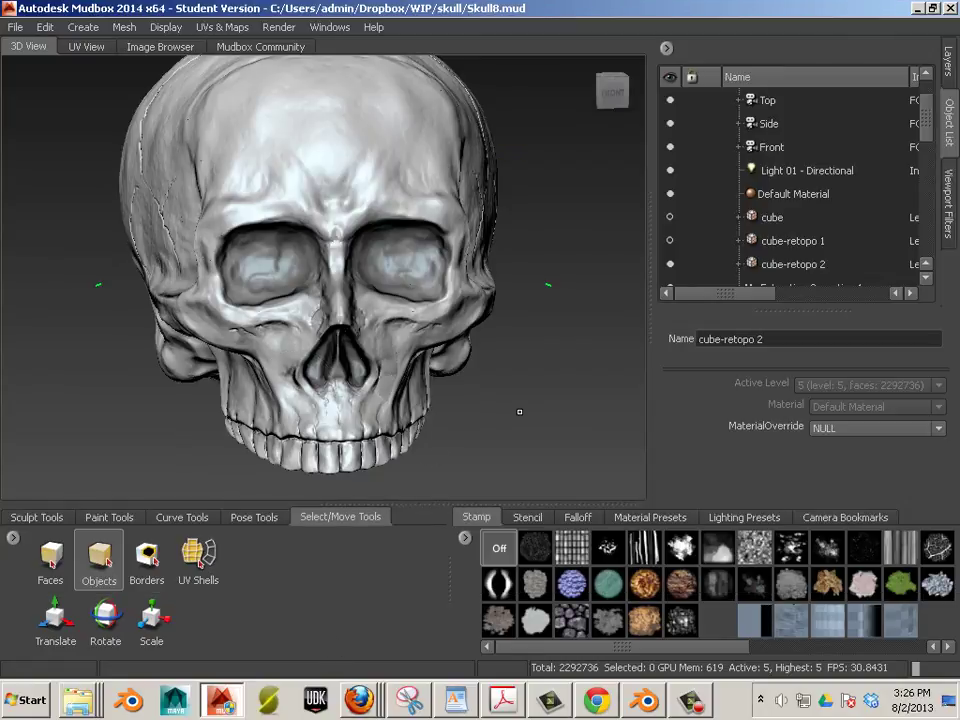
{"action": "mouse_move", "coordinate": [502, 402]}
{"action": "left_mouse_down", "text": "alt"}
{"action": "mouse_move", "coordinate": [357, 398]}
{"action": "mouse_move", "coordinate": [489, 405]}
{"action": "left_mouse_up", "text": "alt"}
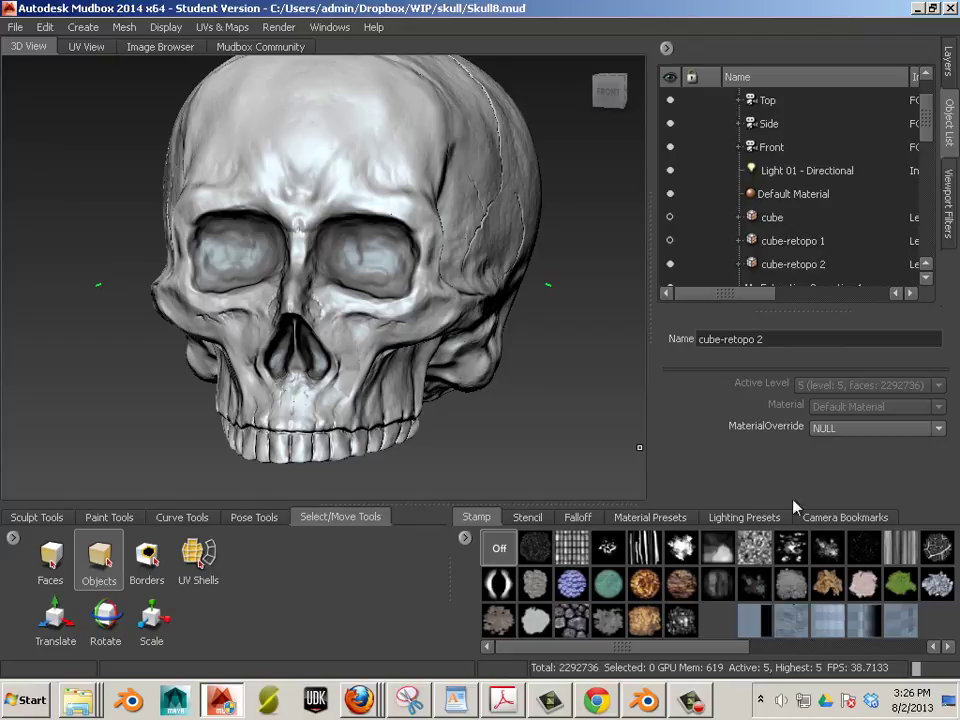
{"action": "mouse_move", "coordinate": [570, 395]}
{"action": "left_mouse_down", "text": "alt"}
{"action": "mouse_move", "coordinate": [600, 398]}
{"action": "mouse_move", "coordinate": [572, 400]}
{"action": "left_mouse_up", "text": "alt"}
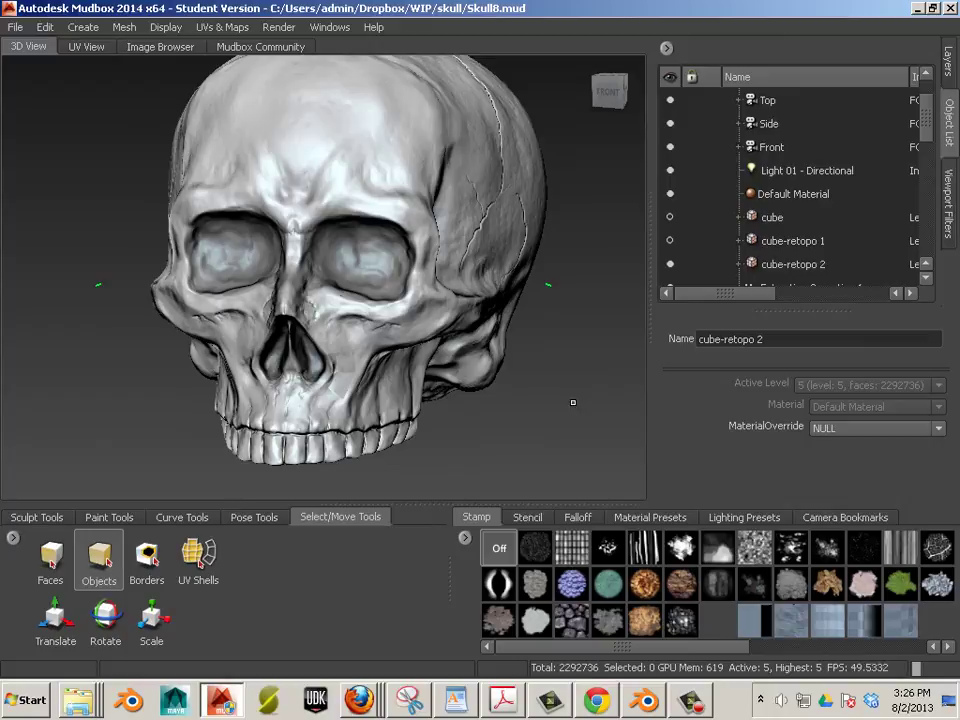